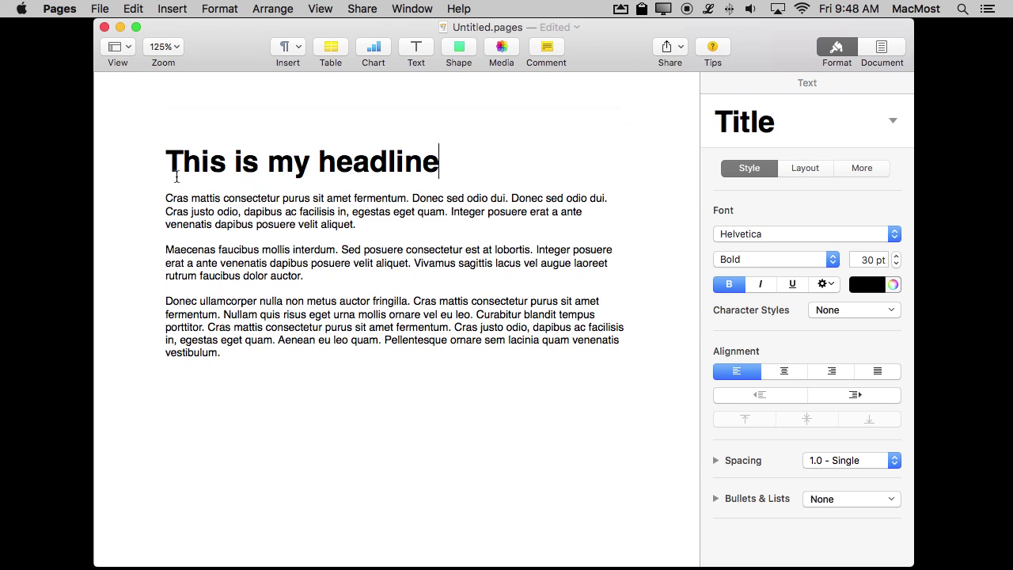
Drag-select the Helvetica Bold 30 pt headline 'This is my headline'.
drag(165, 162, 444, 165)
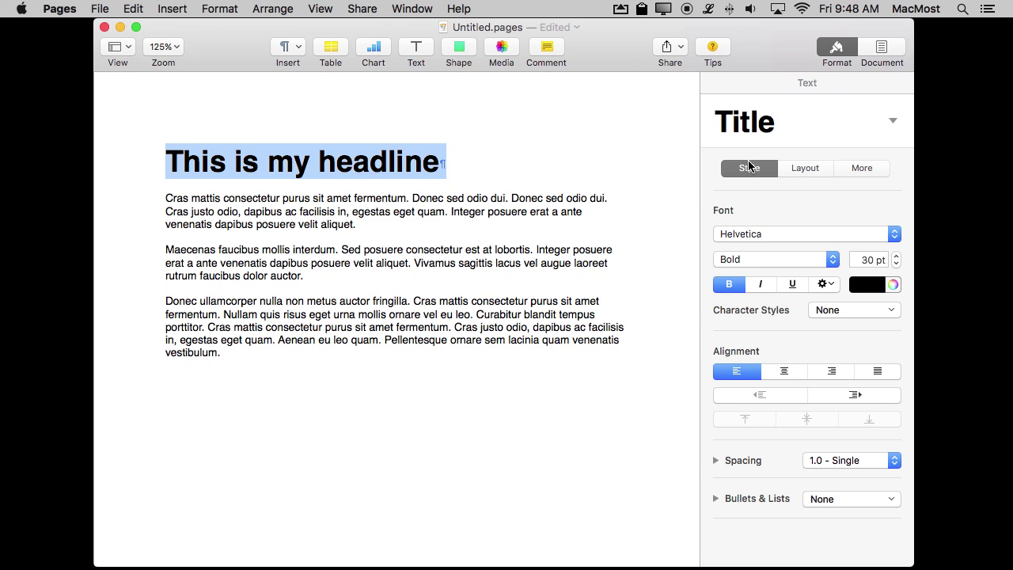
Try Impact, Abadi MT Condensed Extra Bold and Bernard MT Condensed, settling on Arial Black.
click(756, 236)
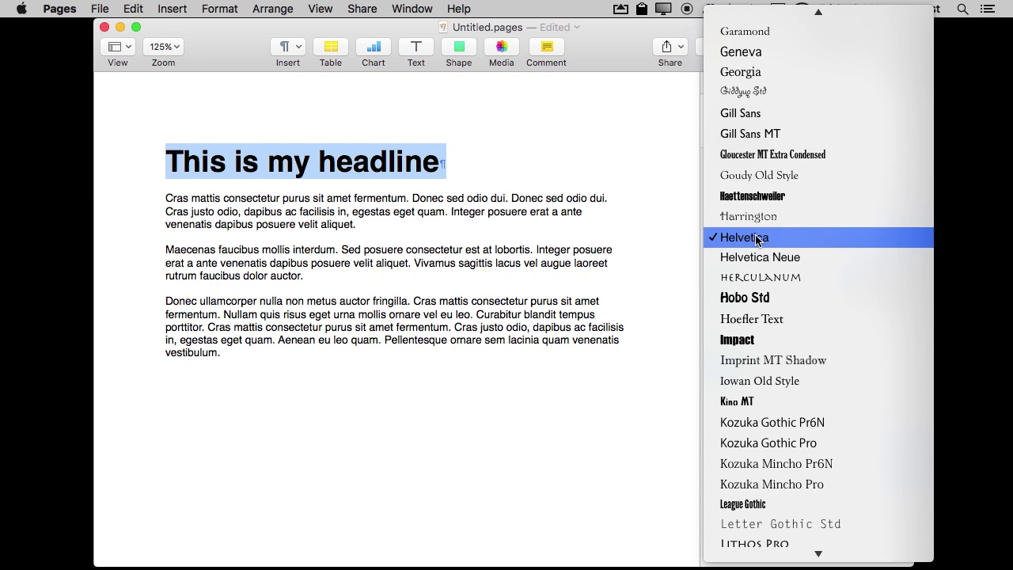
click(756, 340)
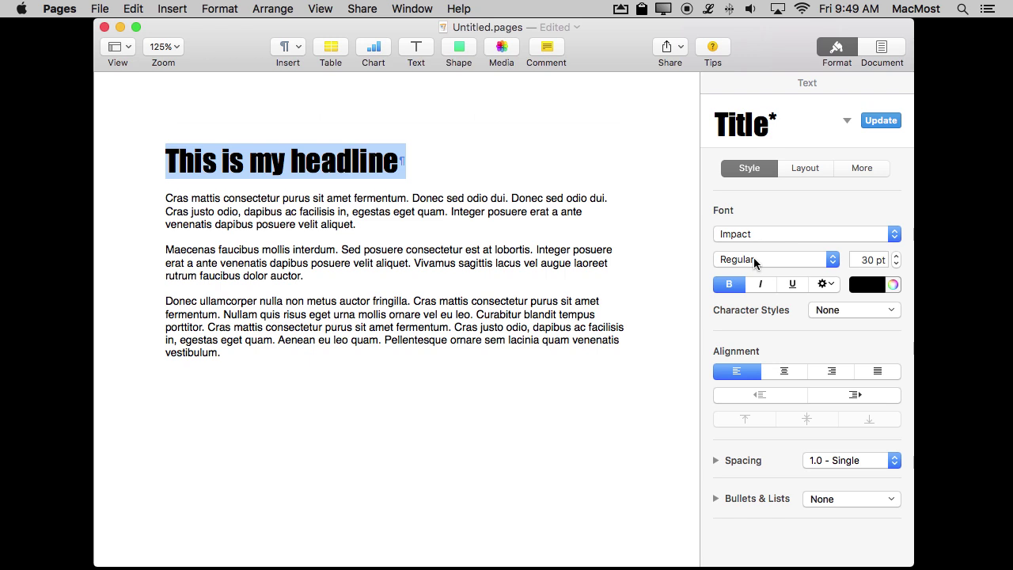
click(758, 235)
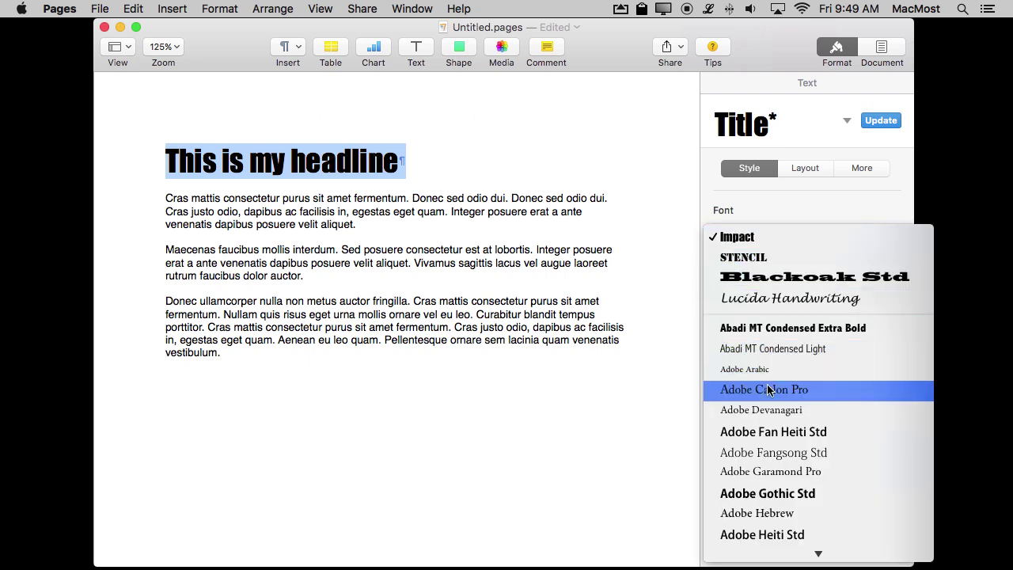
click(769, 329)
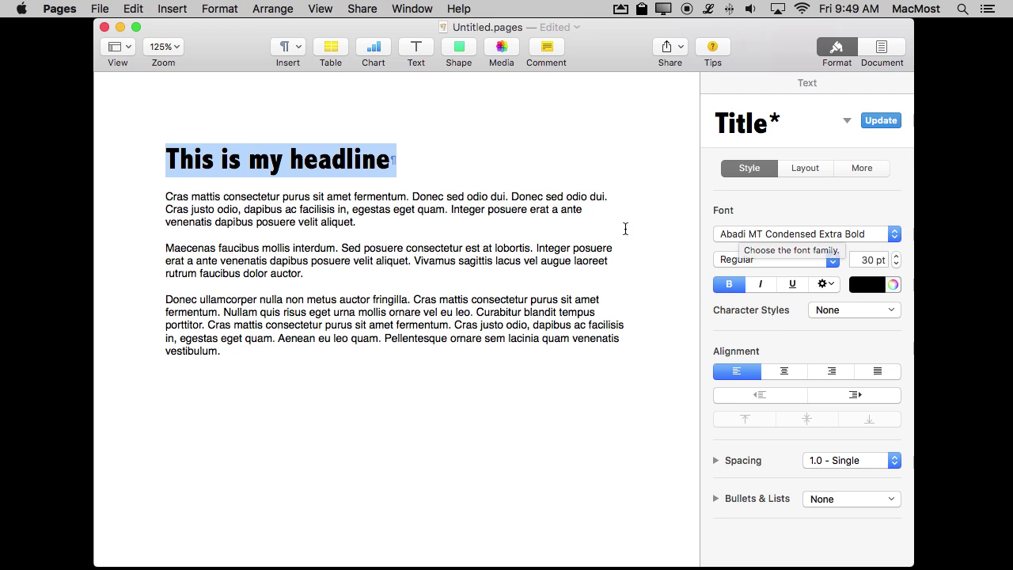
click(758, 234)
scroll(769, 440, down, 15)
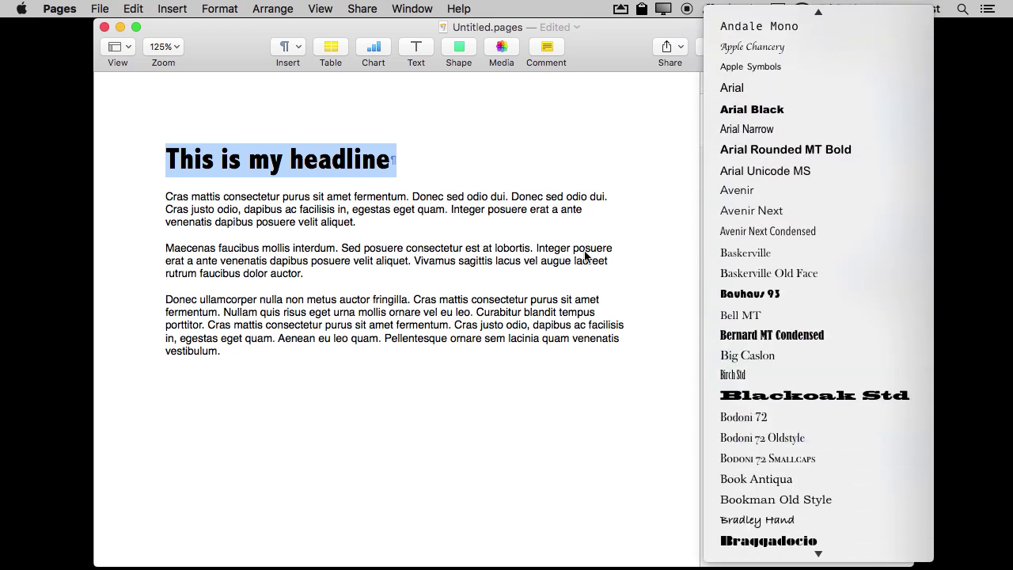
click(776, 335)
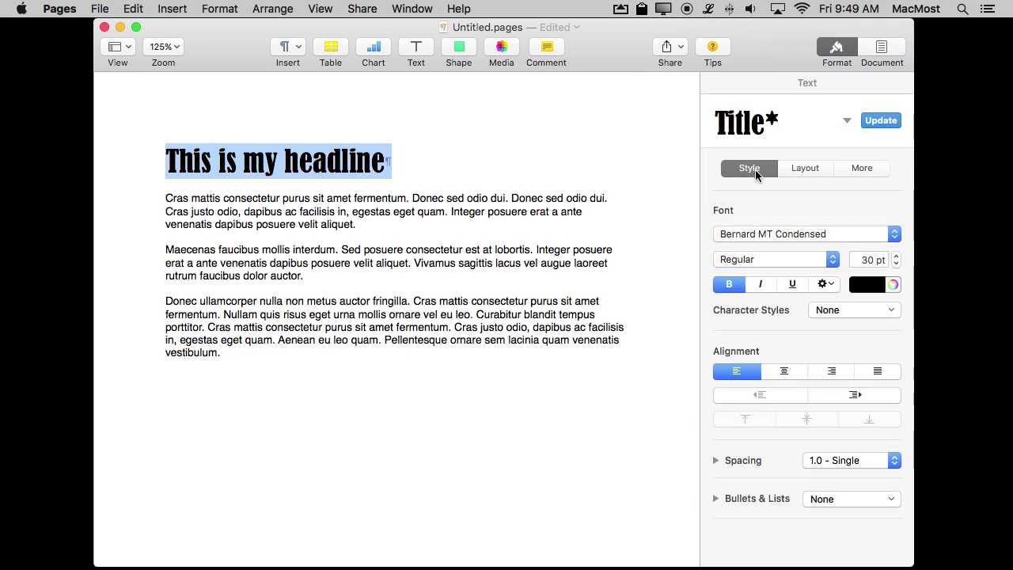
click(760, 234)
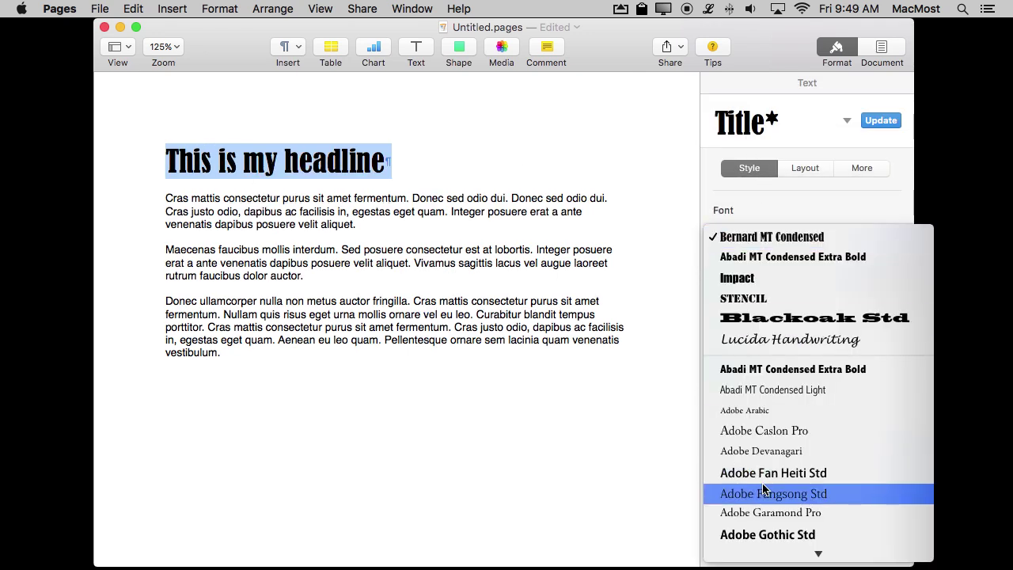
scroll(760, 506, down, 8)
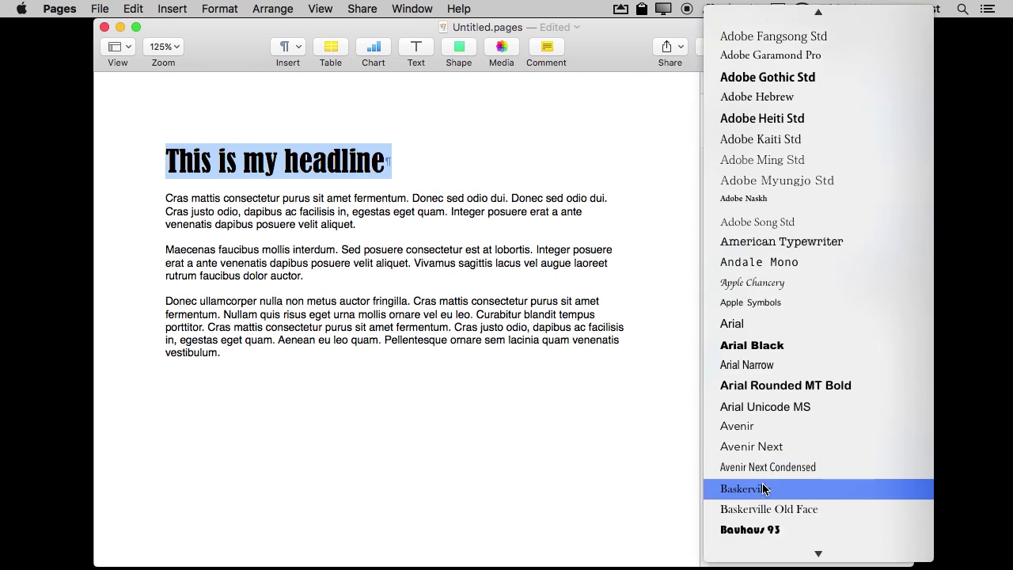
click(763, 346)
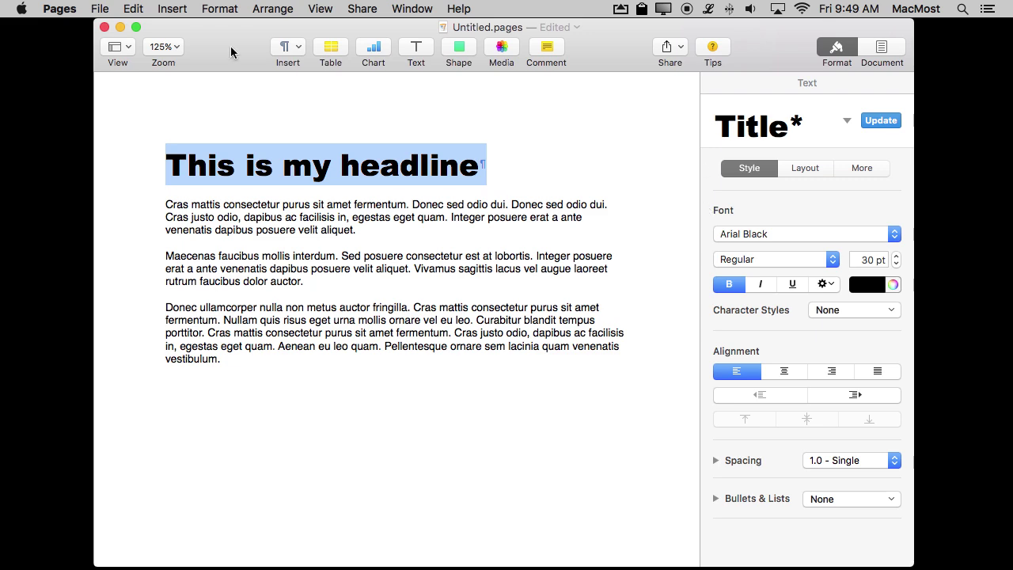
Bring Safari forward and glance at the Font Library and League Spartan tabs.
mouse_move(224, 558)
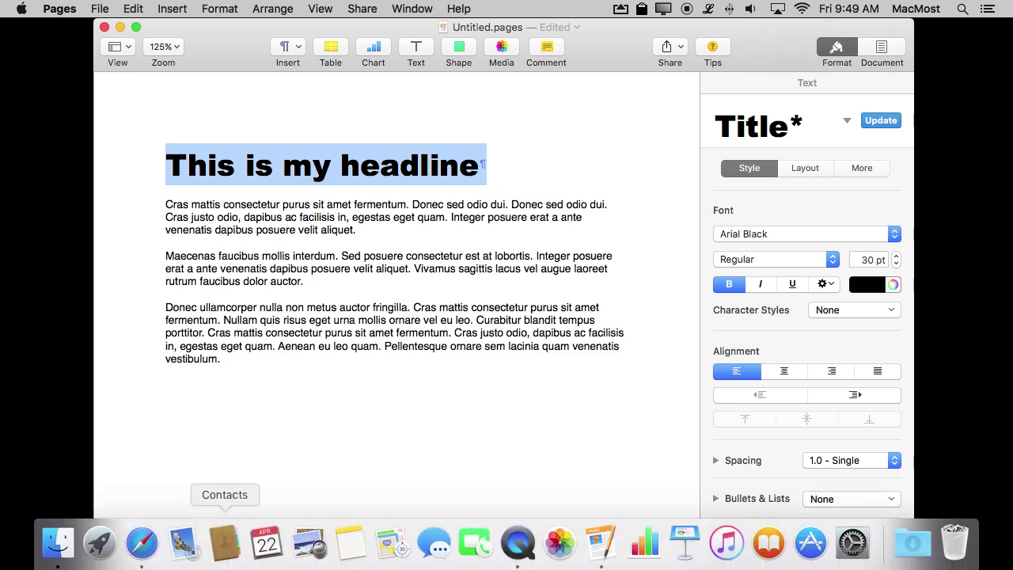
click(143, 543)
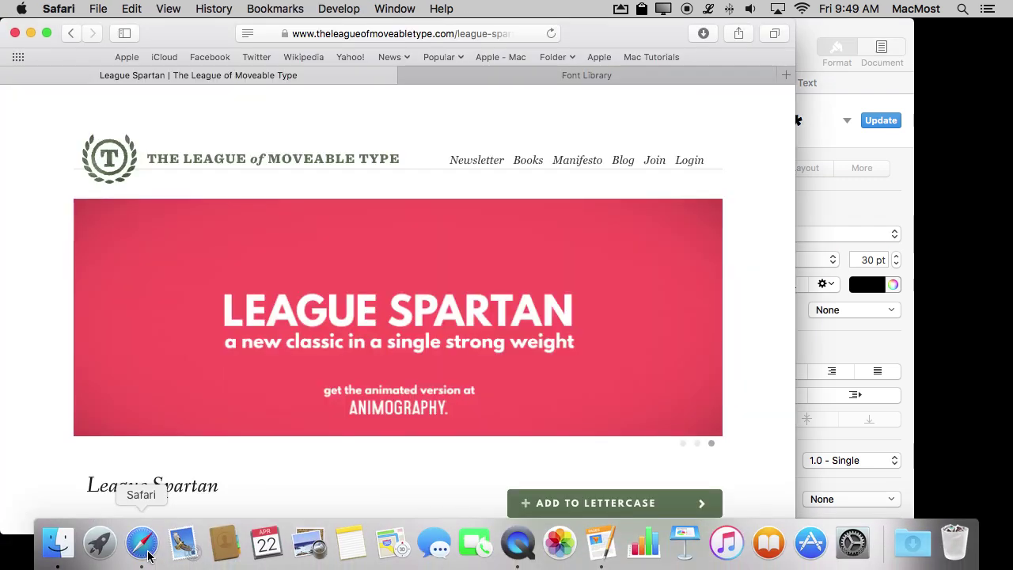
click(538, 80)
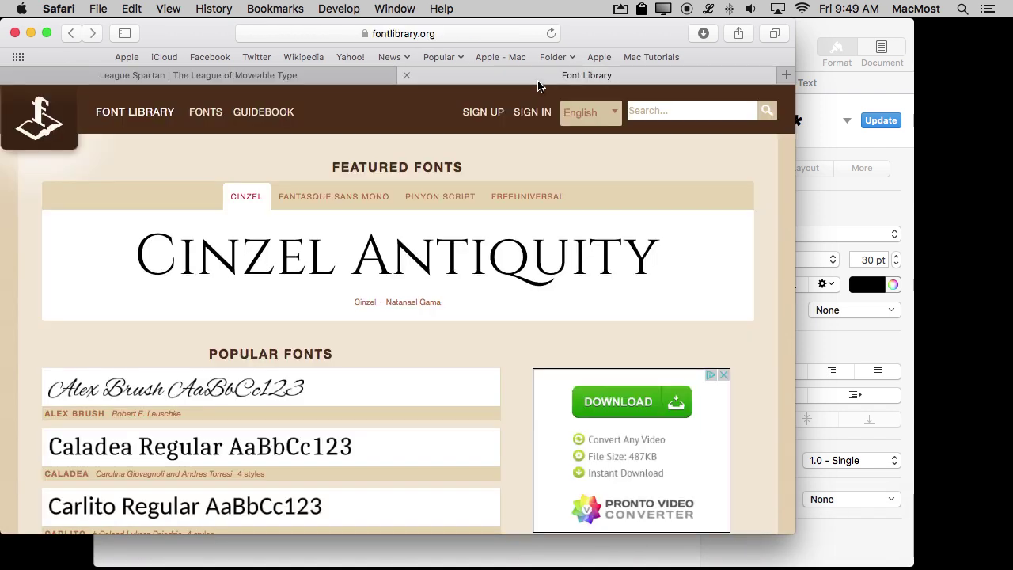
click(334, 79)
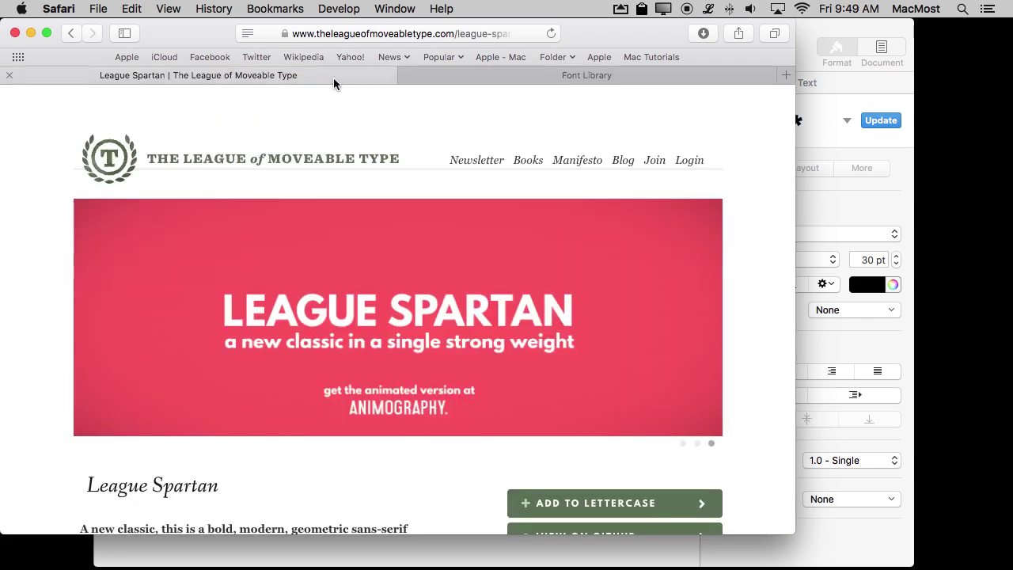
Search Google for 'free fonts' in a new tab.
key(super+t)
text(free fonts)
key(Return)
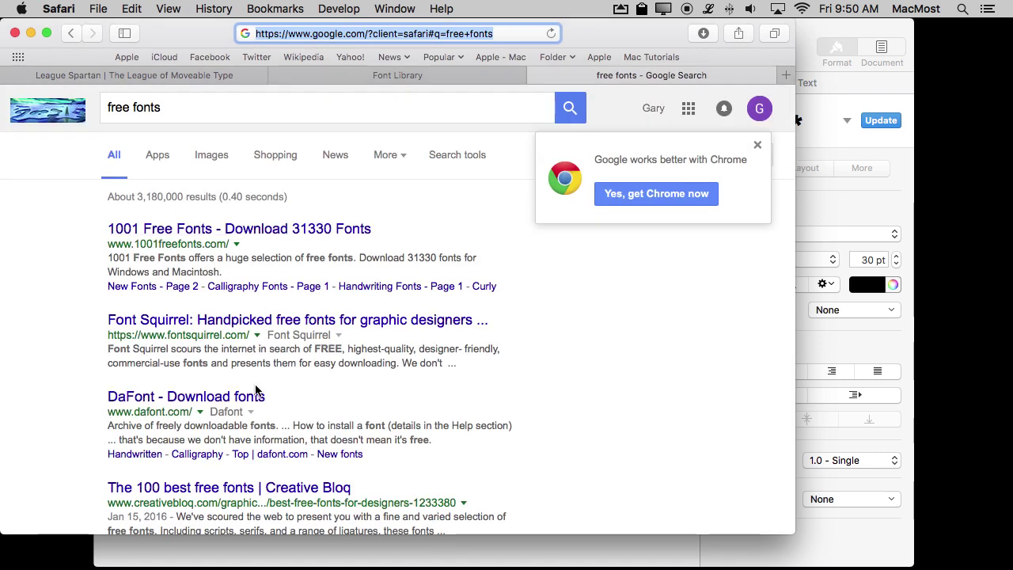
scroll(258, 388, down, 3)
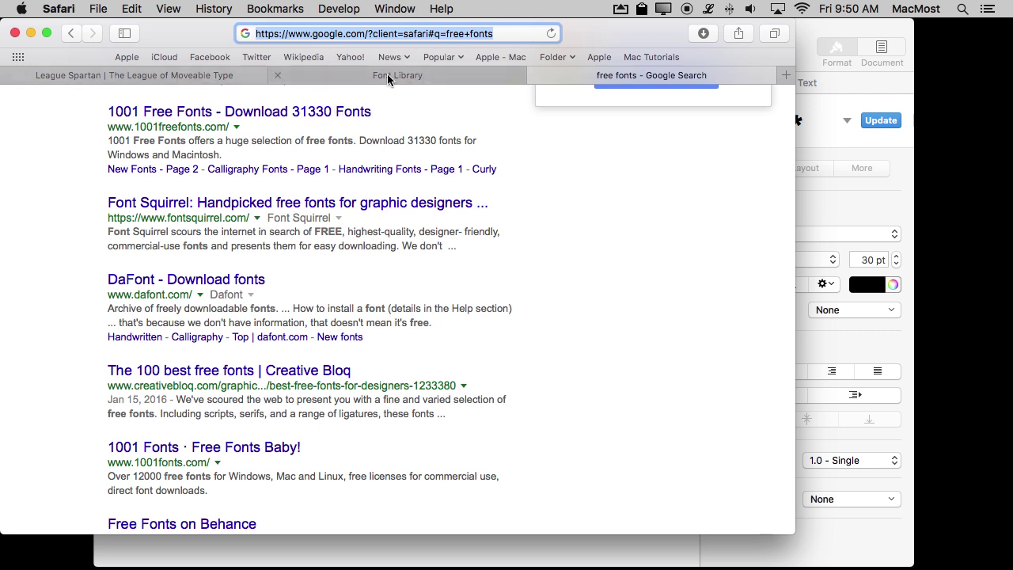
Download the League Spartan font from its page.
click(159, 79)
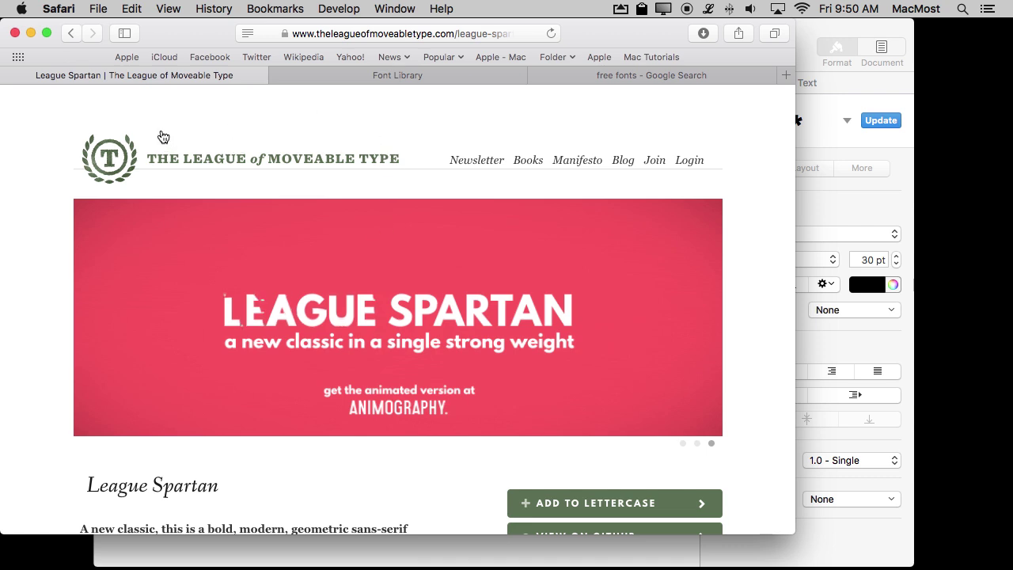
click(370, 81)
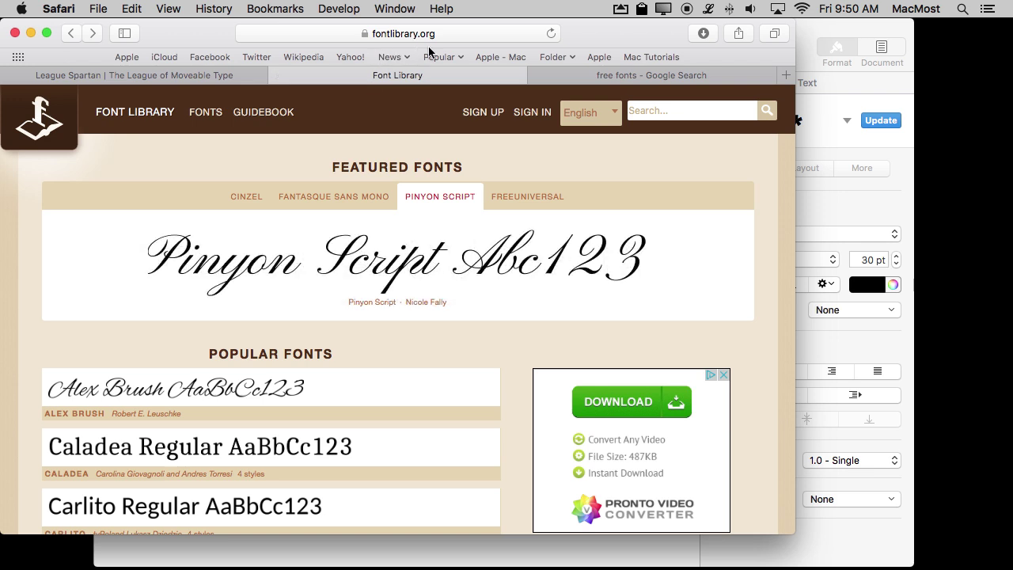
click(206, 82)
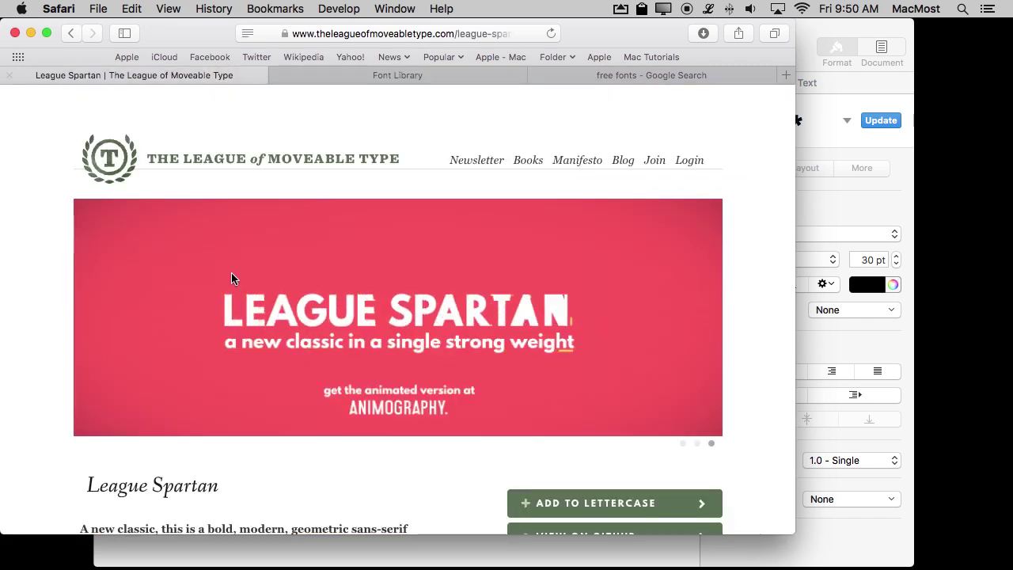
scroll(261, 519, down, 3)
scroll(261, 519, down, 2)
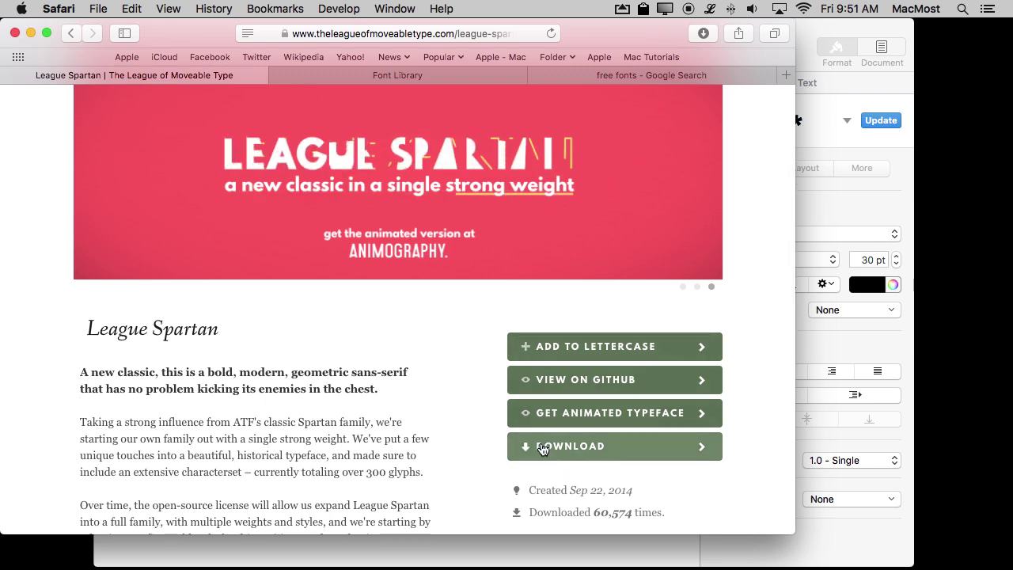
click(541, 448)
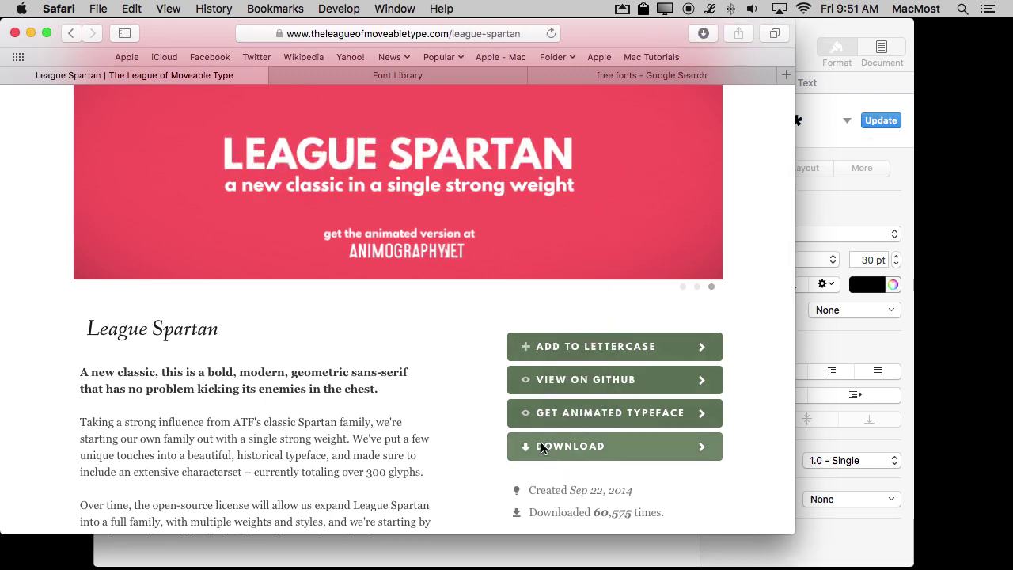
Download Railway Sans from Font Library, then hide Safari.
click(404, 75)
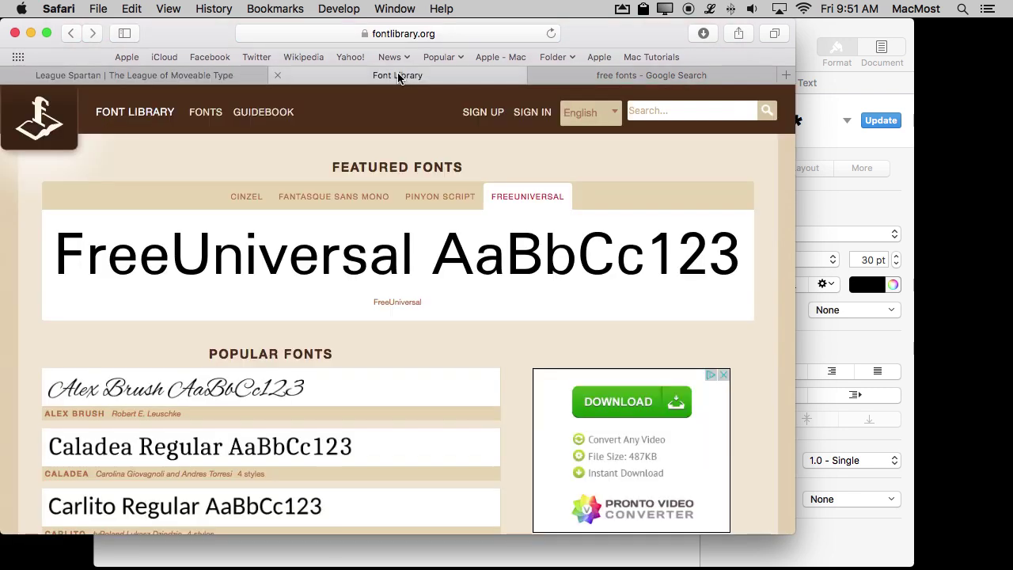
scroll(289, 388, down, 10)
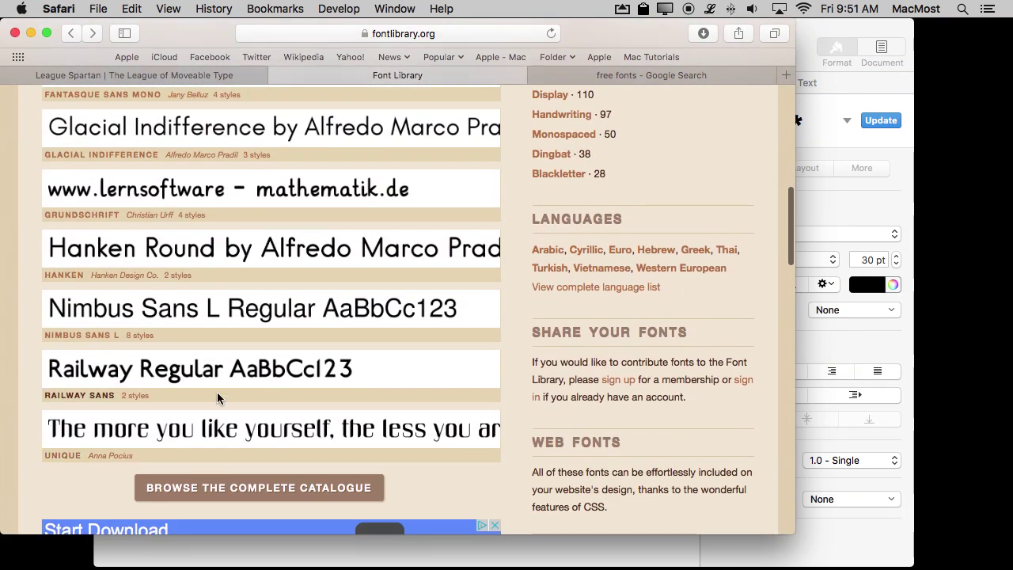
click(169, 376)
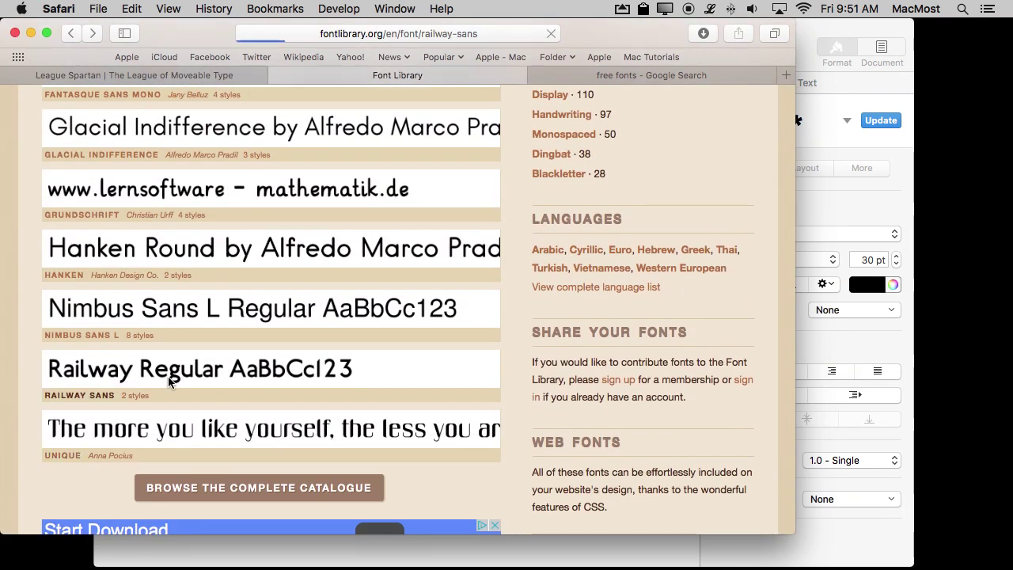
click(617, 378)
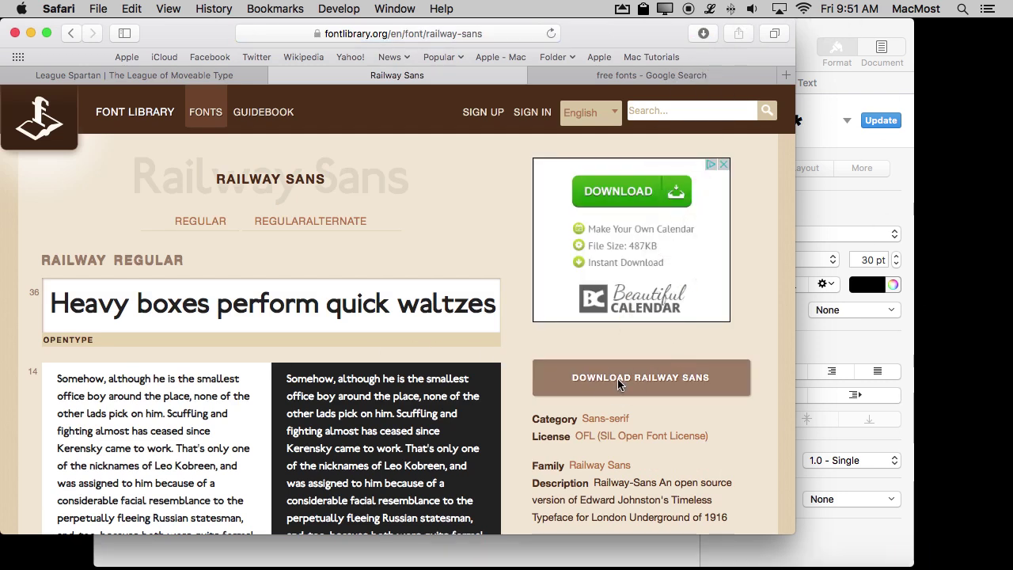
key(super+h)
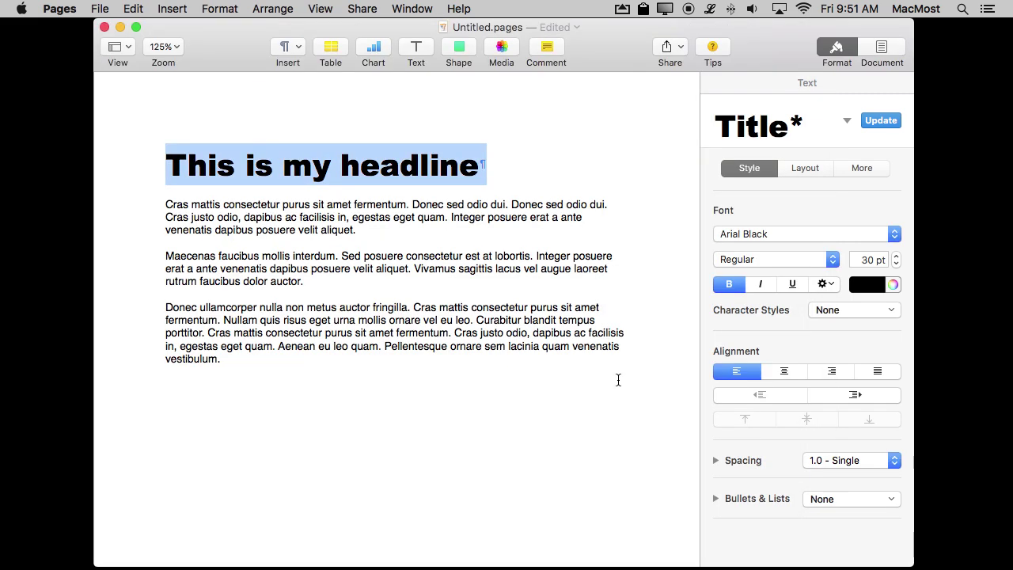
Open Downloads from the Dock stack and browse into the league-spartan-master folder.
click(912, 543)
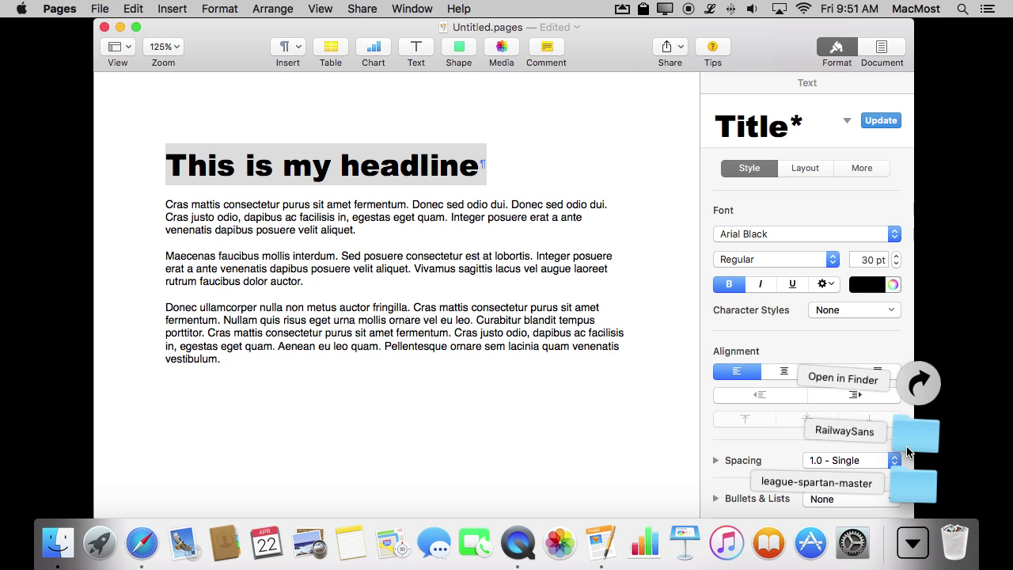
click(913, 542)
click(912, 546)
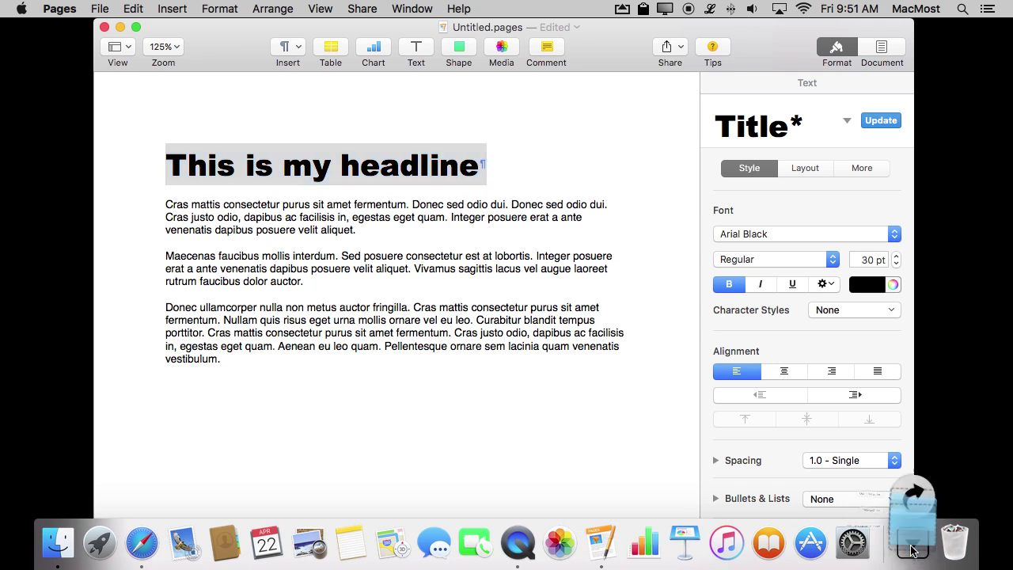
click(917, 386)
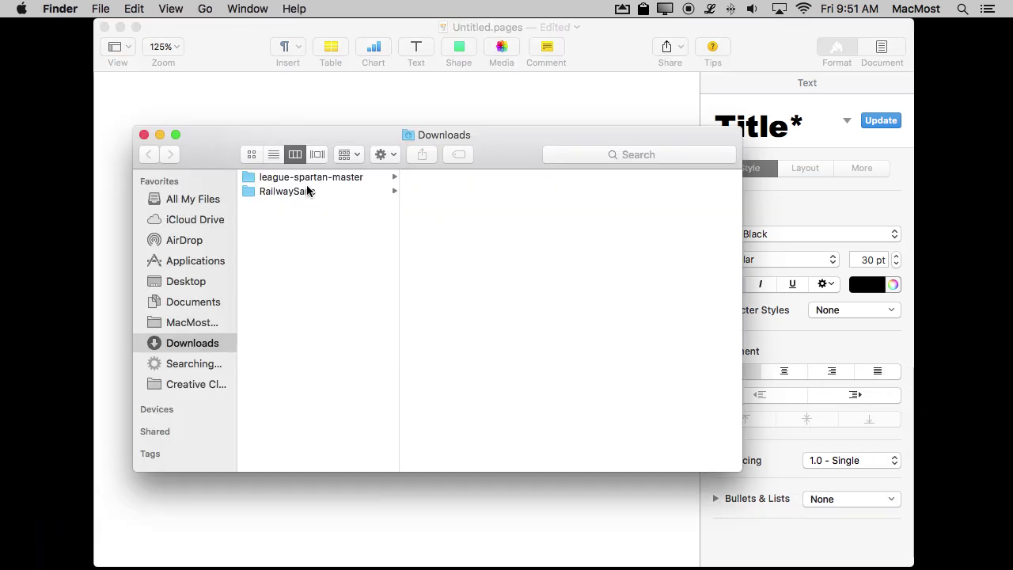
click(267, 177)
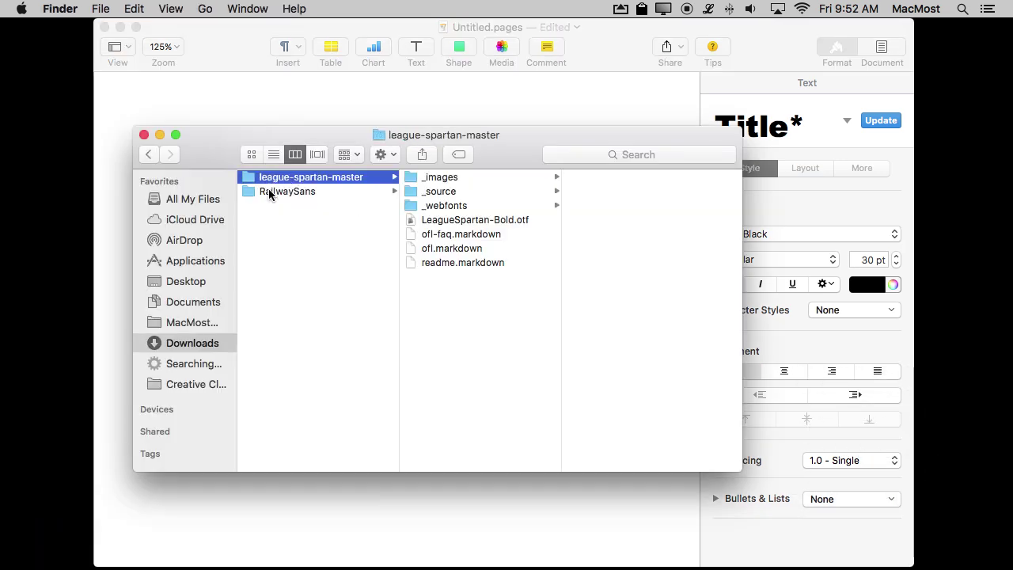
click(269, 193)
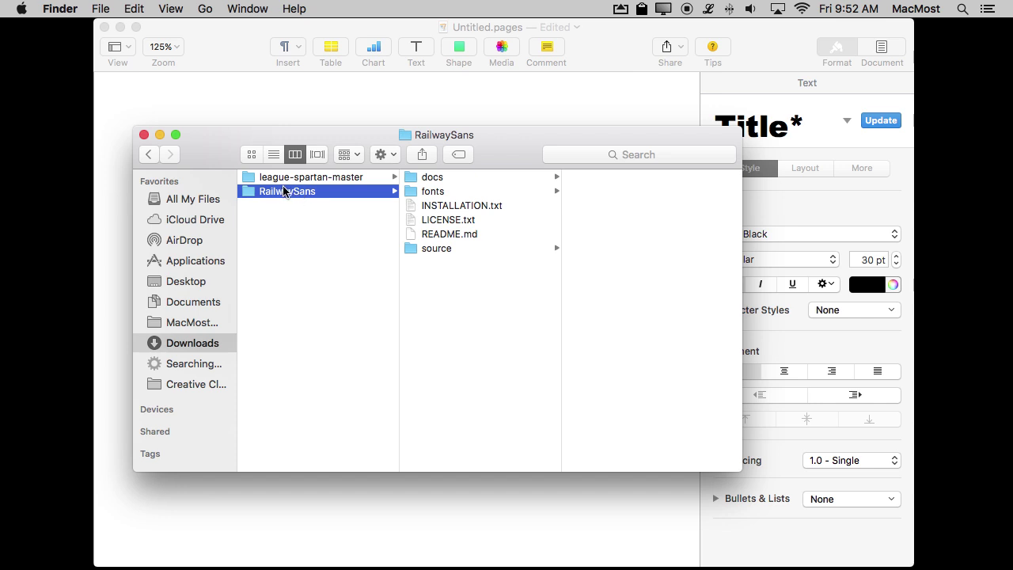
click(283, 181)
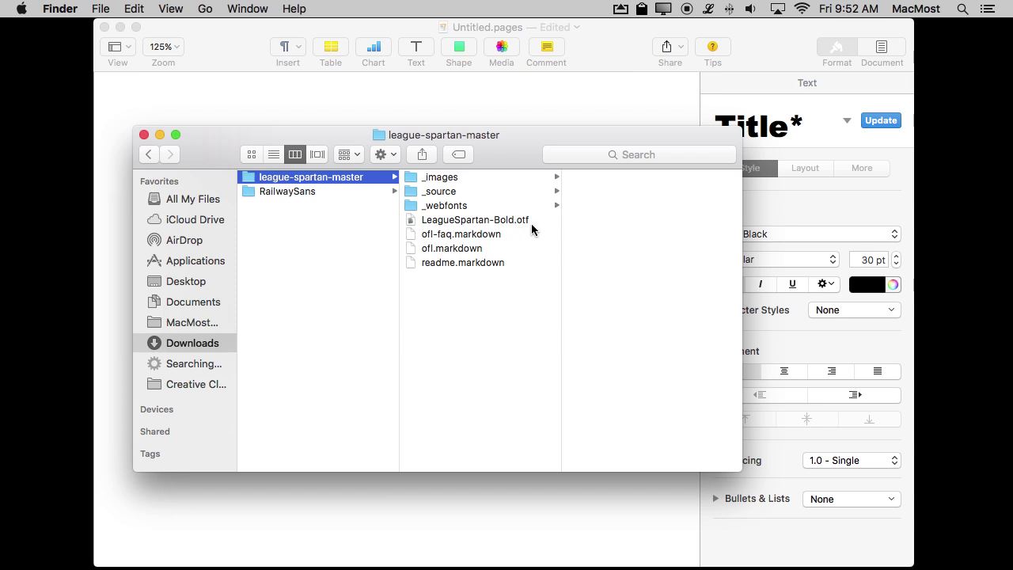
Preview LeagueSpartan-Bold.otf in Font Book and install its Bold style.
double_click(412, 222)
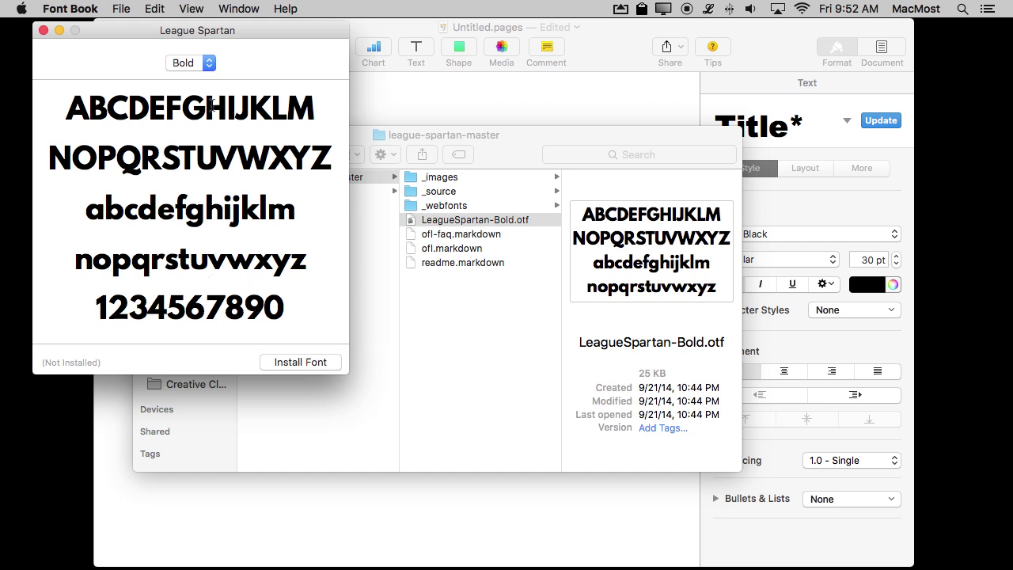
click(204, 65)
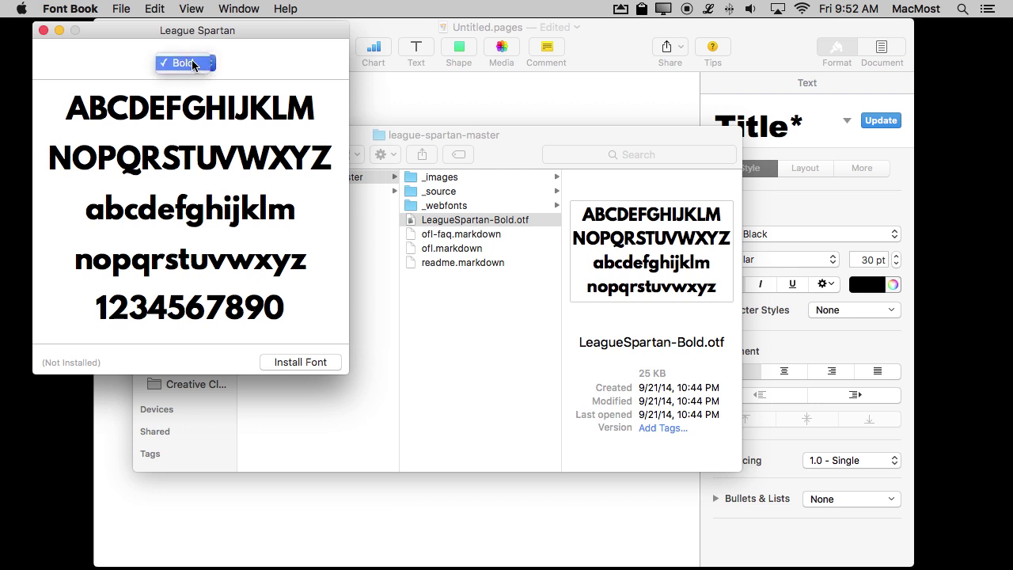
click(126, 68)
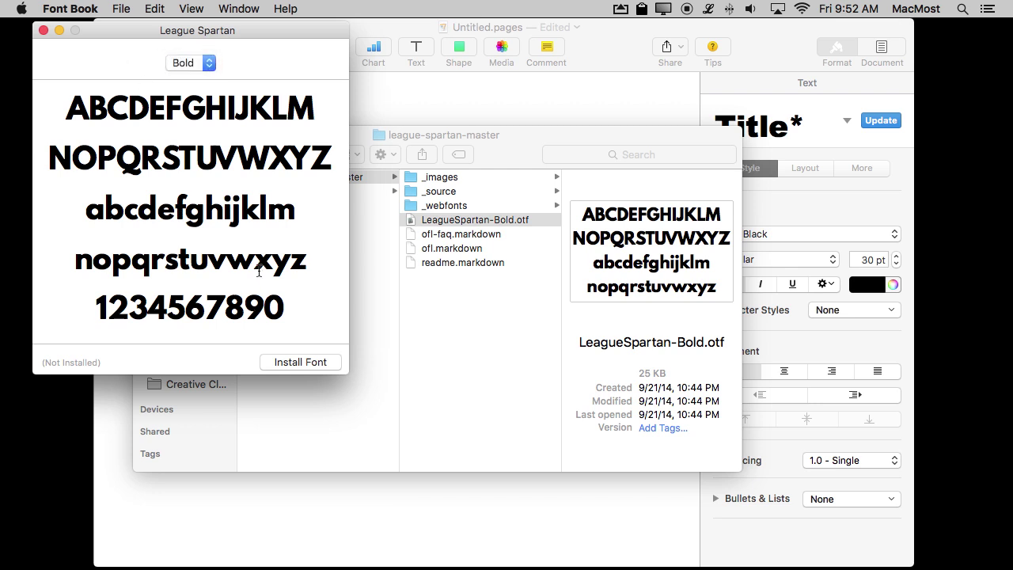
click(301, 362)
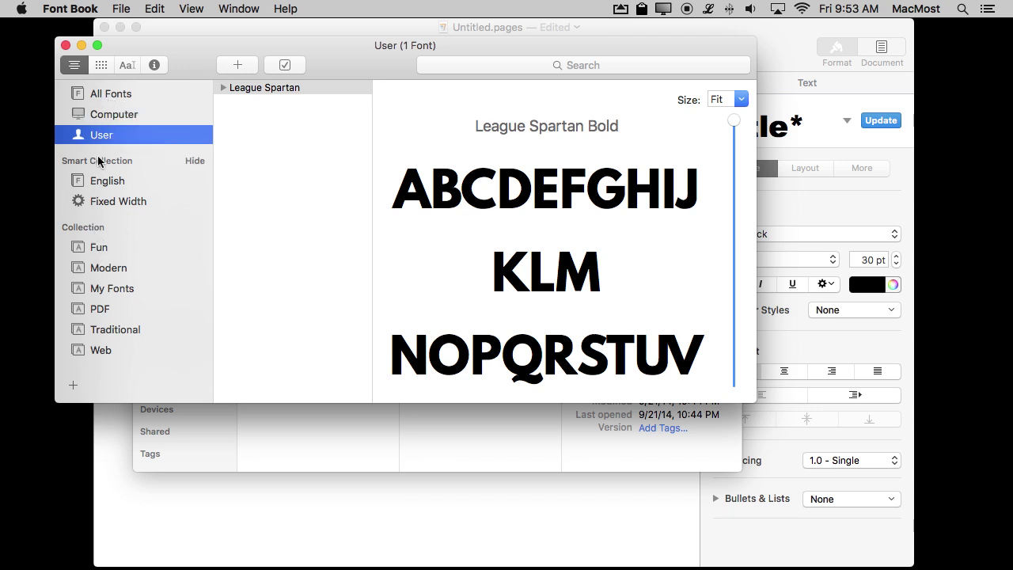
Check the All Fonts, Computer and User lists, expand League Spartan to Bold, then return to Finder.
click(95, 95)
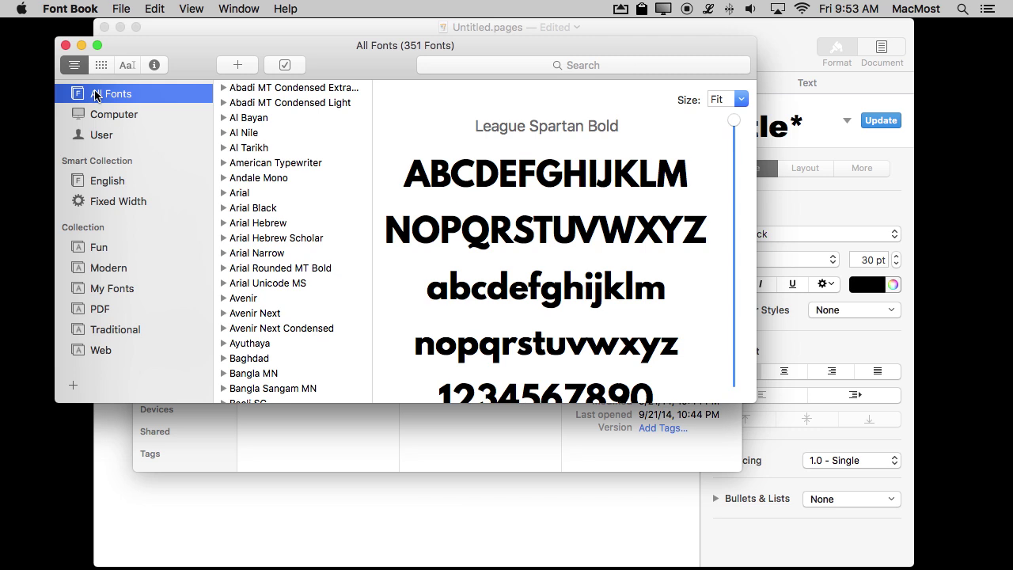
click(98, 115)
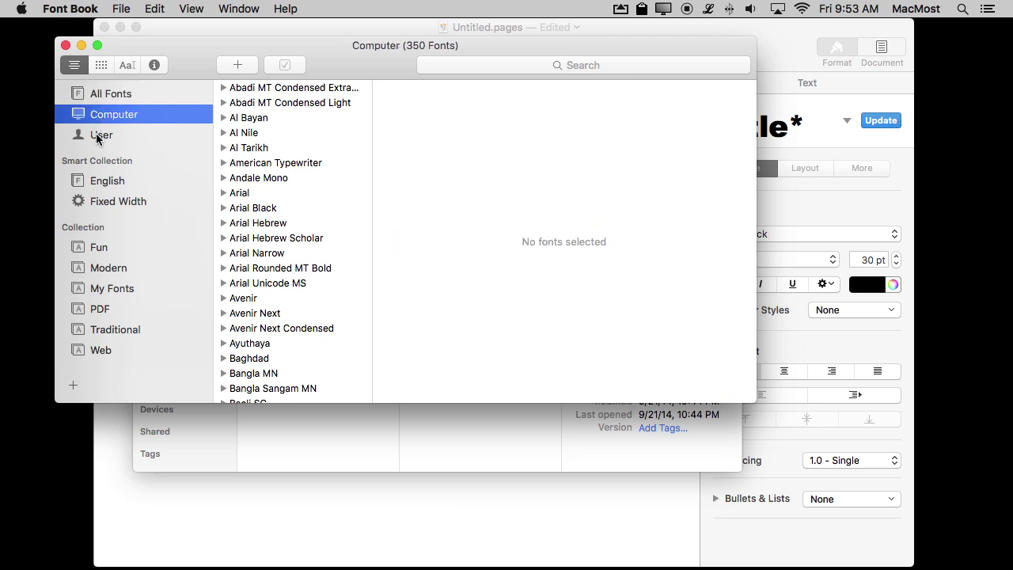
click(98, 136)
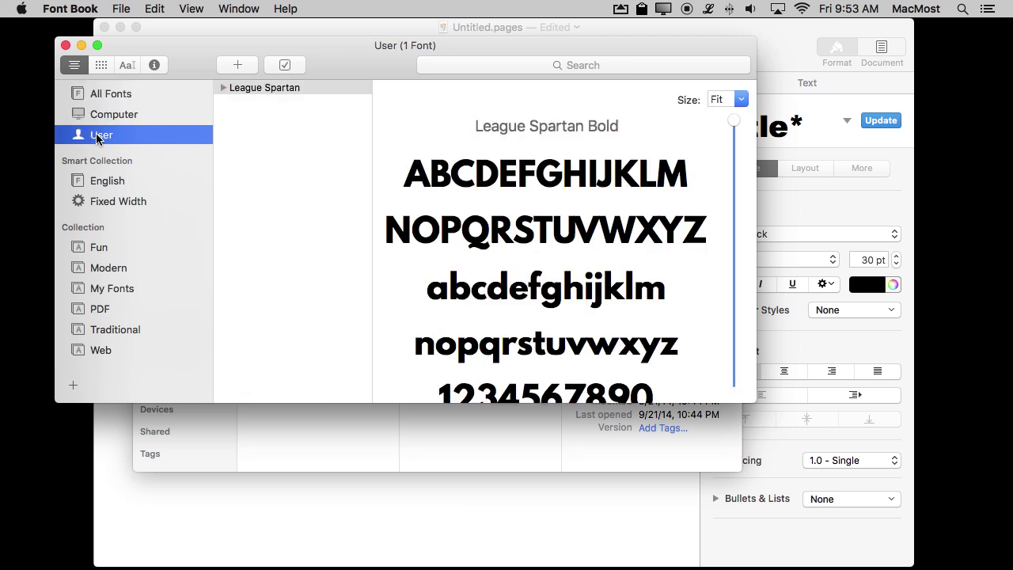
click(224, 88)
click(254, 103)
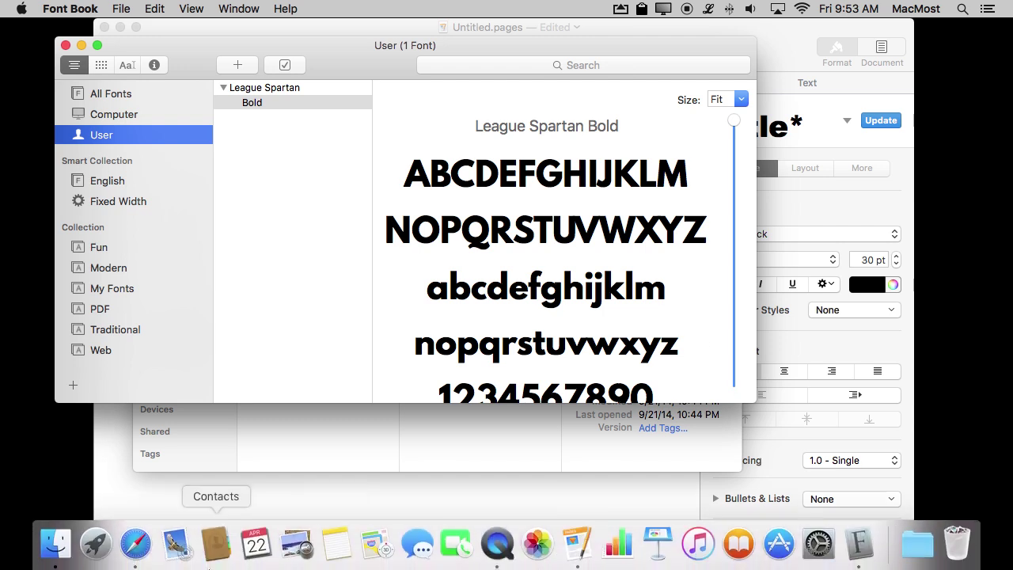
click(50, 545)
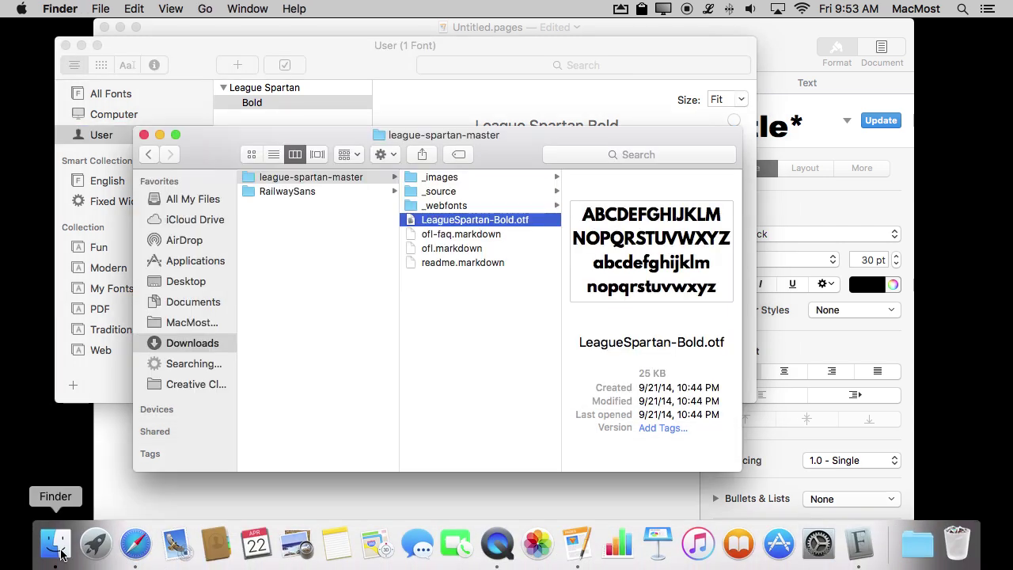
Go to RailwaySans > fonts > TTF > Railway.ttf and Quick Look its letterforms.
click(302, 192)
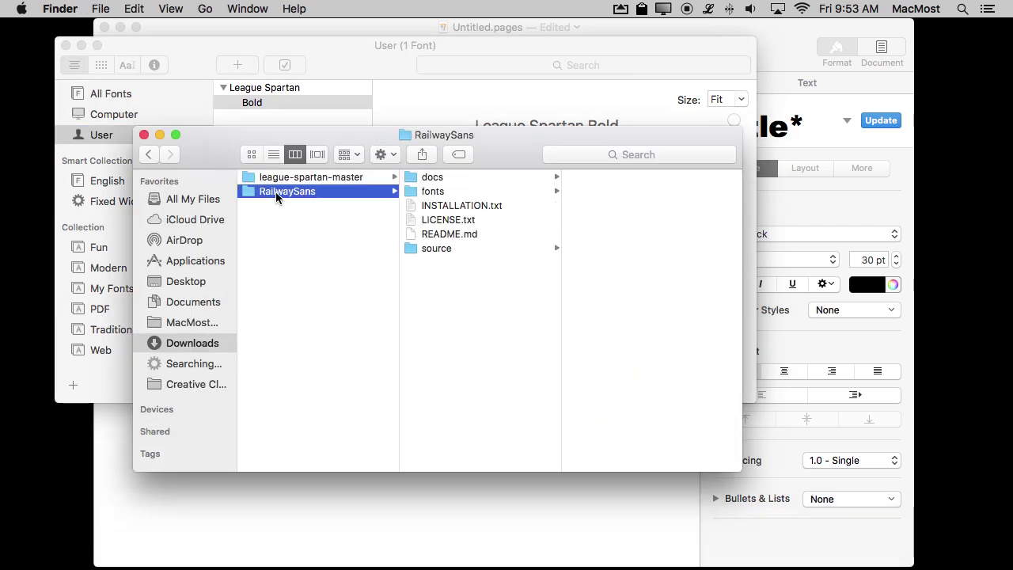
click(432, 193)
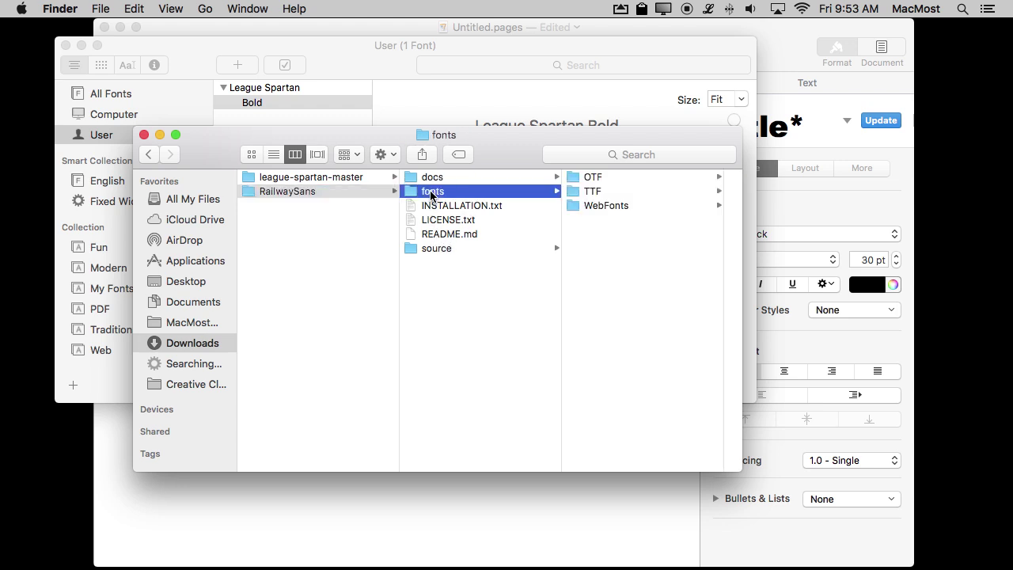
click(596, 194)
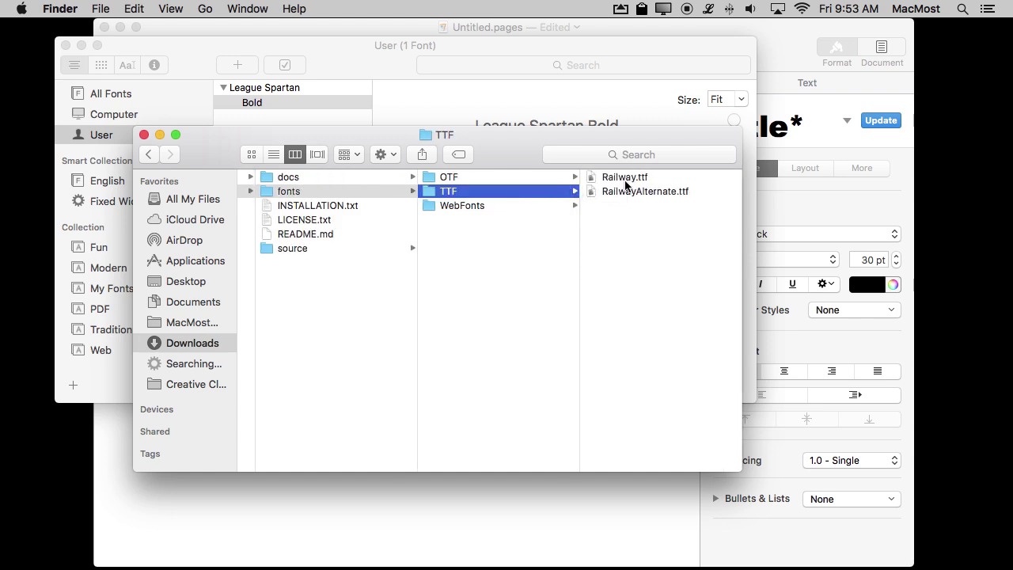
click(619, 179)
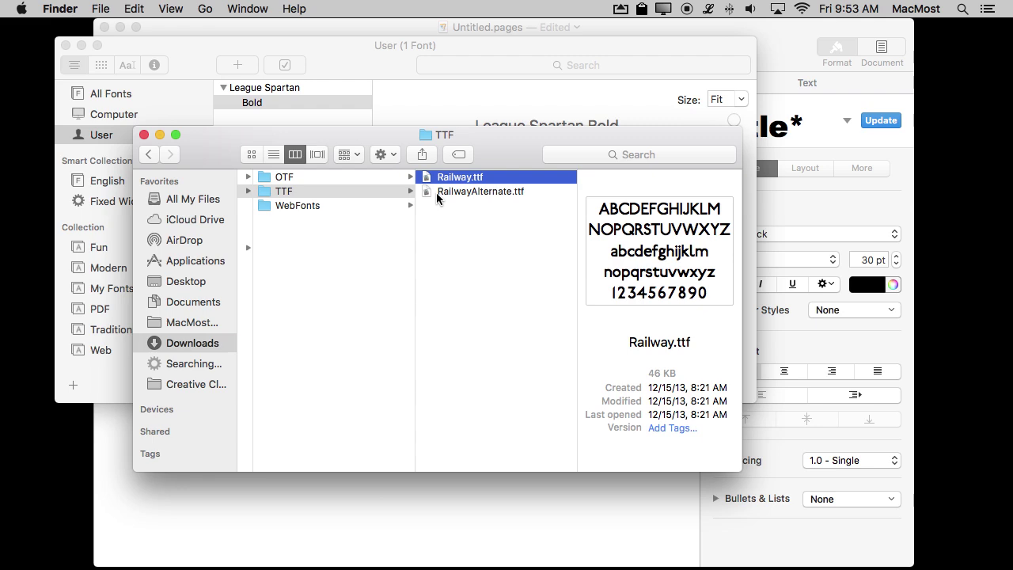
key(space)
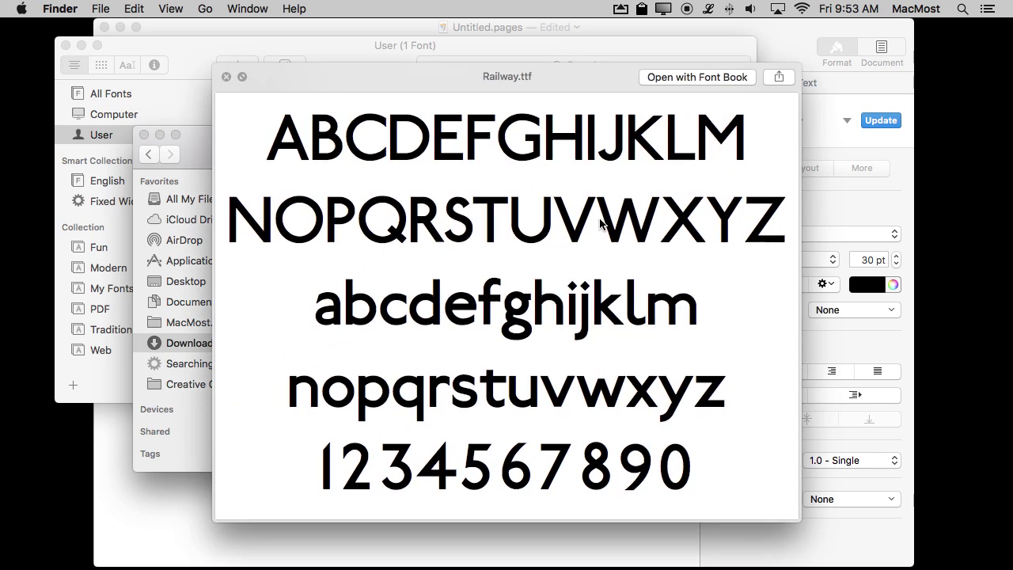
key(space)
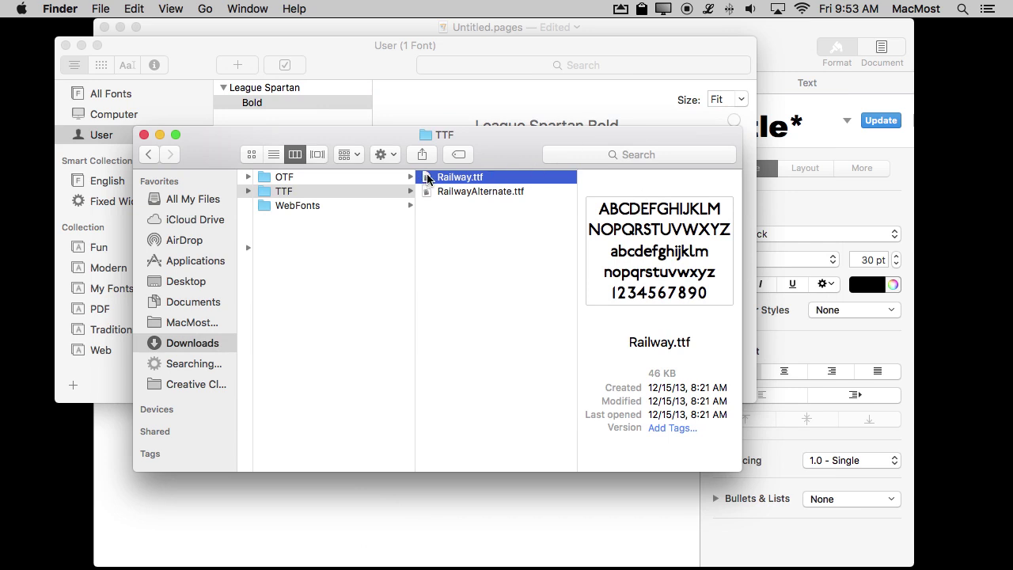
Open Railway.ttf in Font Book and install its Regular style.
double_click(431, 178)
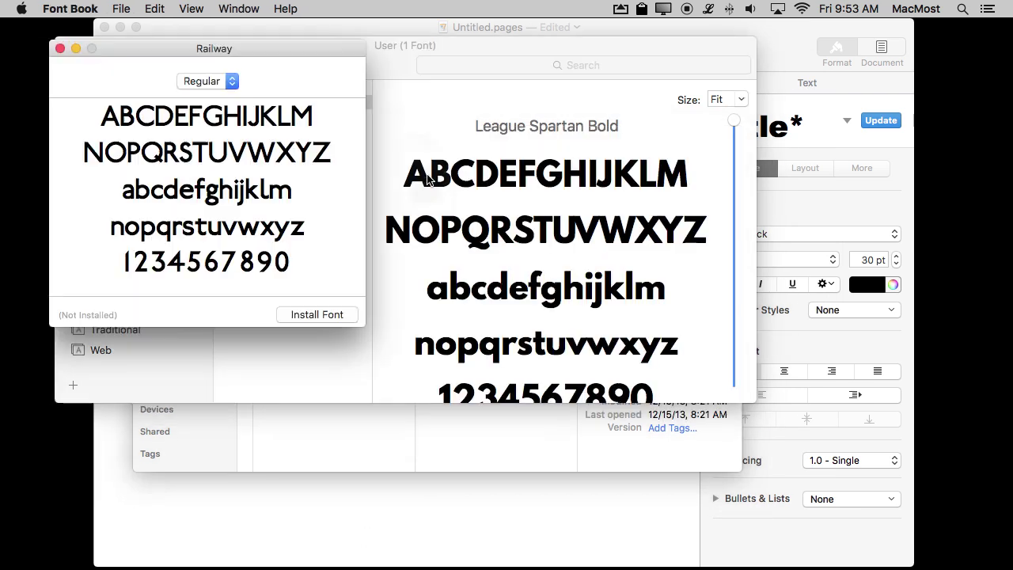
click(231, 82)
click(271, 79)
click(316, 314)
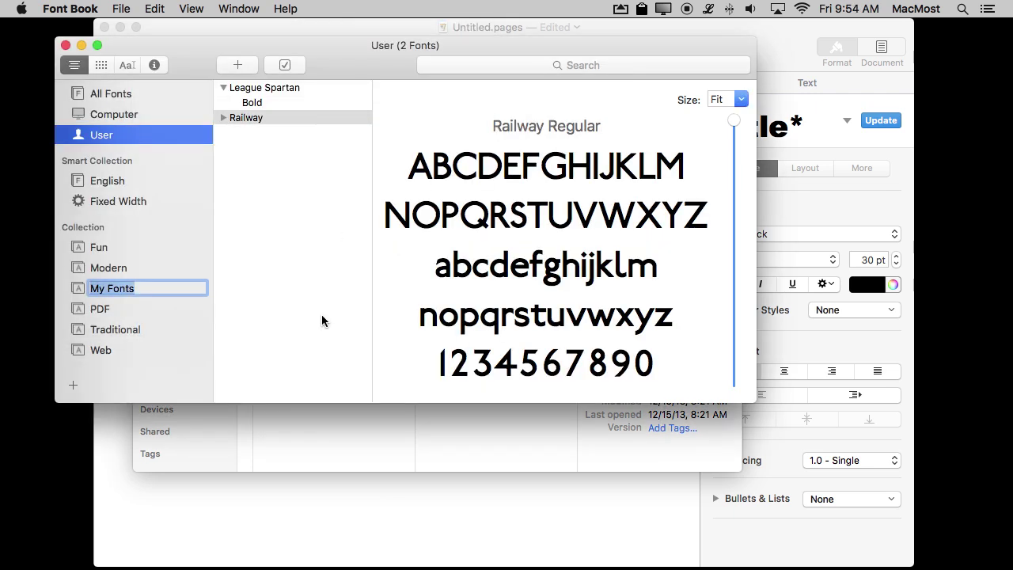
Expand Railway in the User list to show its Regular style.
click(224, 117)
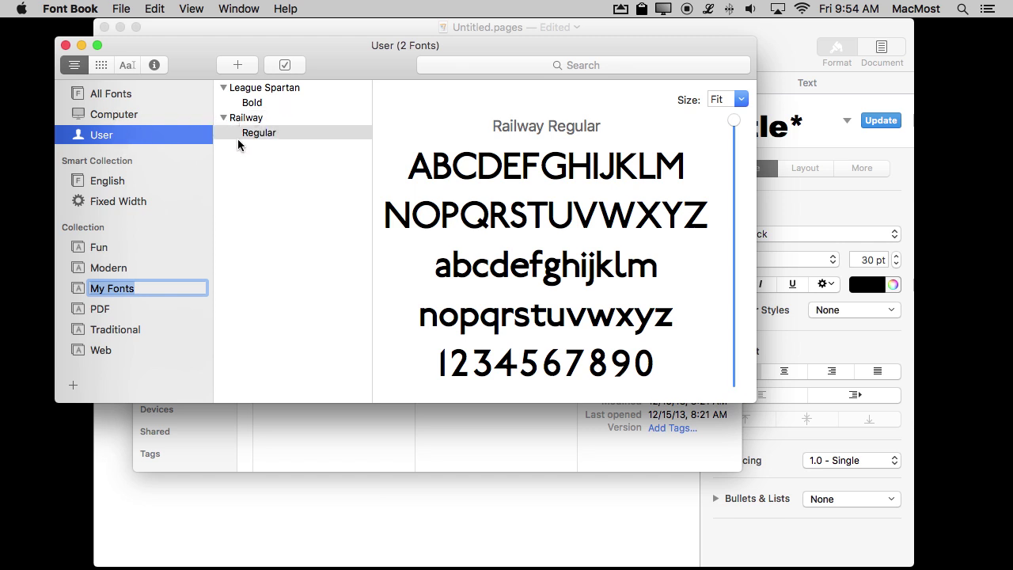
click(255, 93)
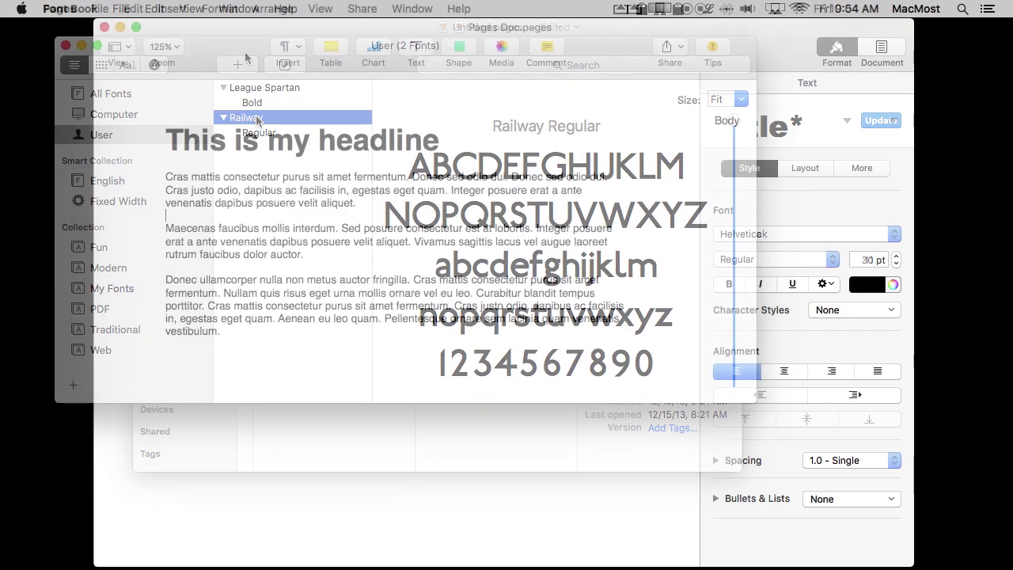
click(100, 9)
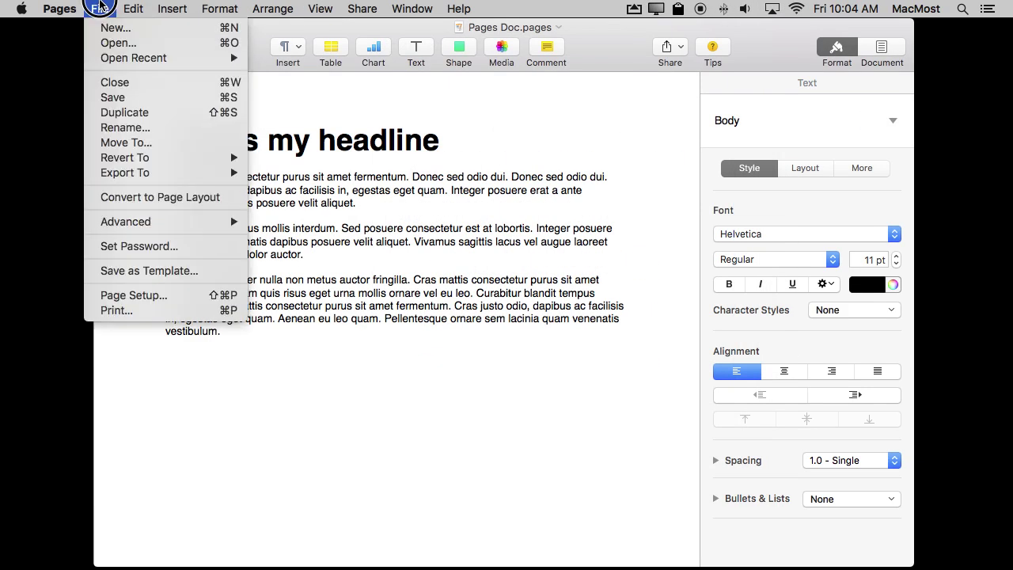
Quit Pages from the Pages menu and relaunch it from the Dock.
mouse_move(52, 10)
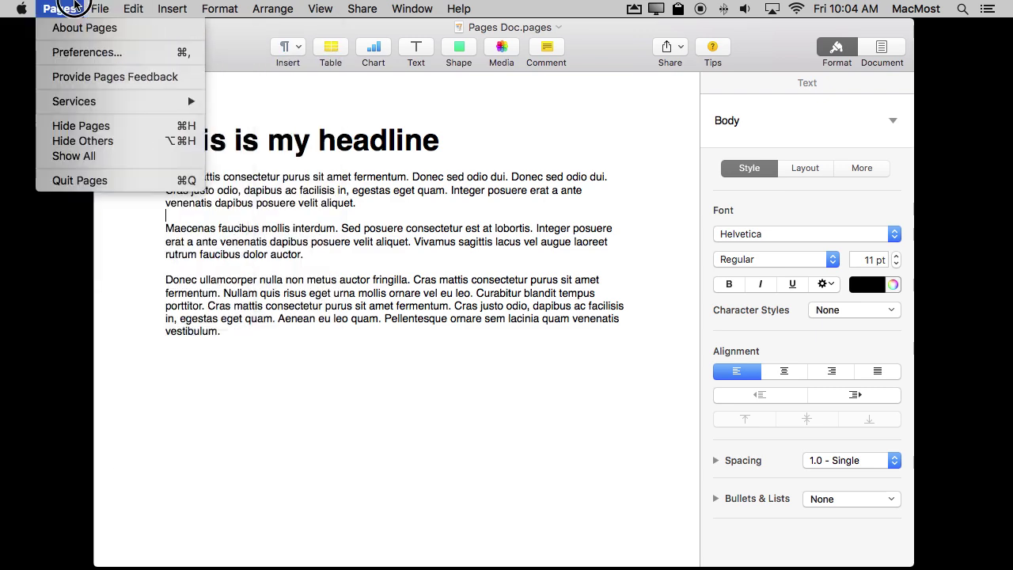
click(72, 181)
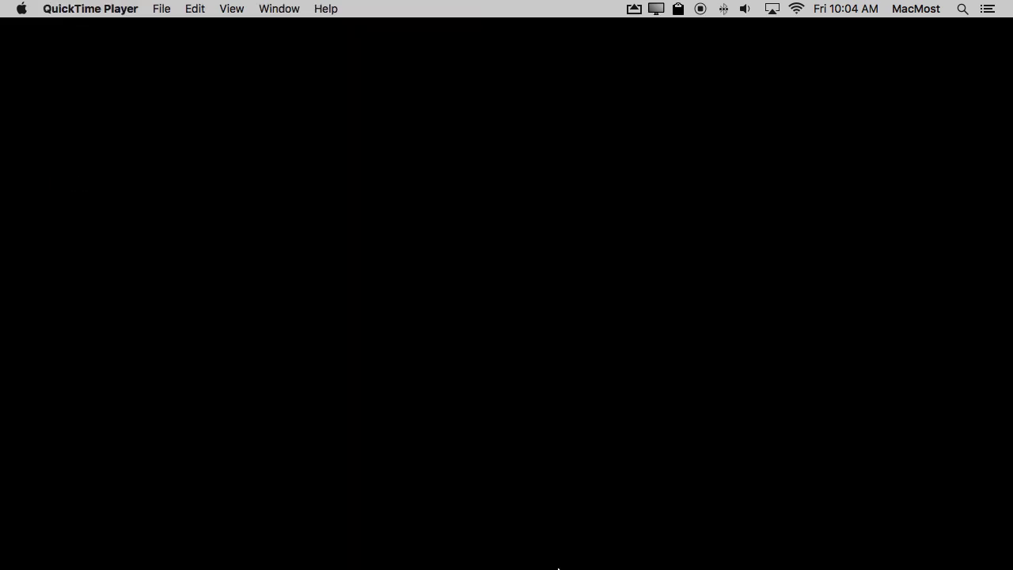
click(564, 556)
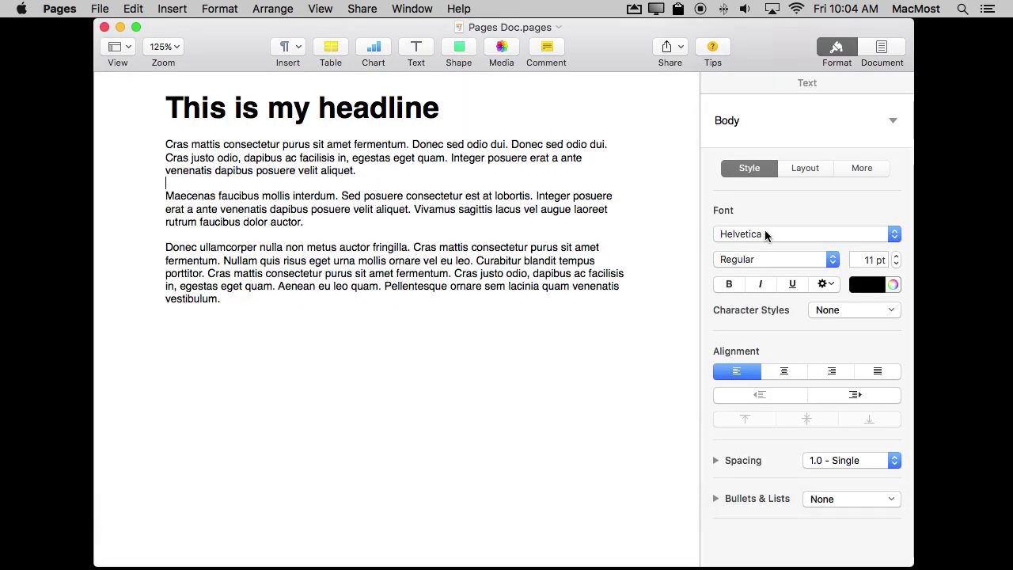
Select the headline 'This is my headline' and try the League Gothic font on it.
drag(440, 108, 162, 103)
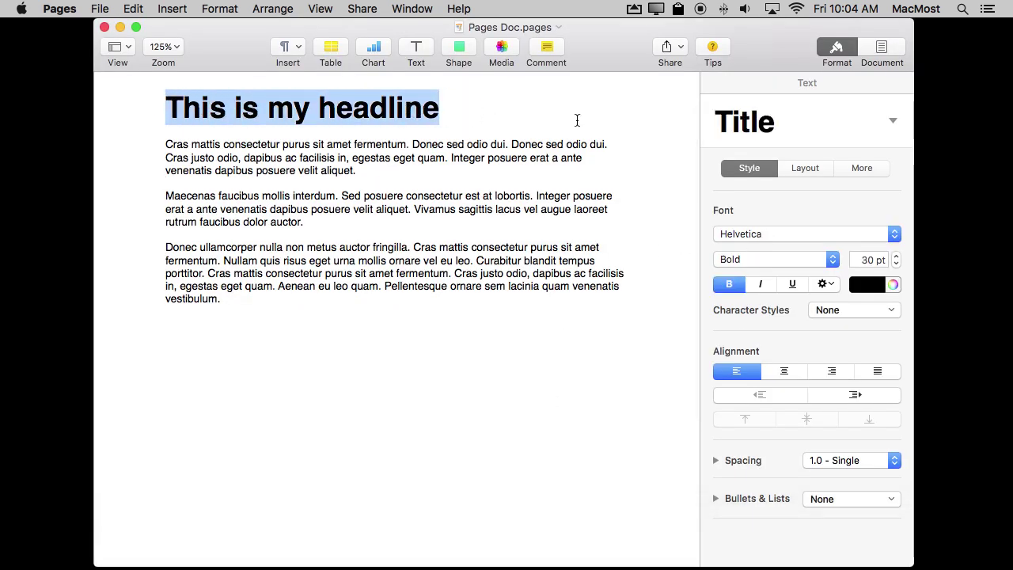
click(785, 234)
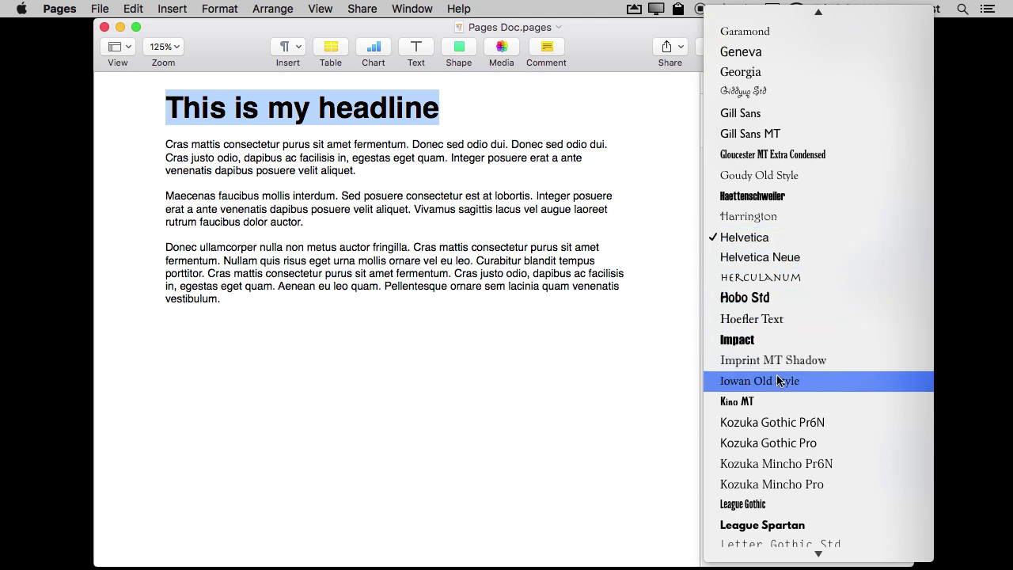
click(758, 504)
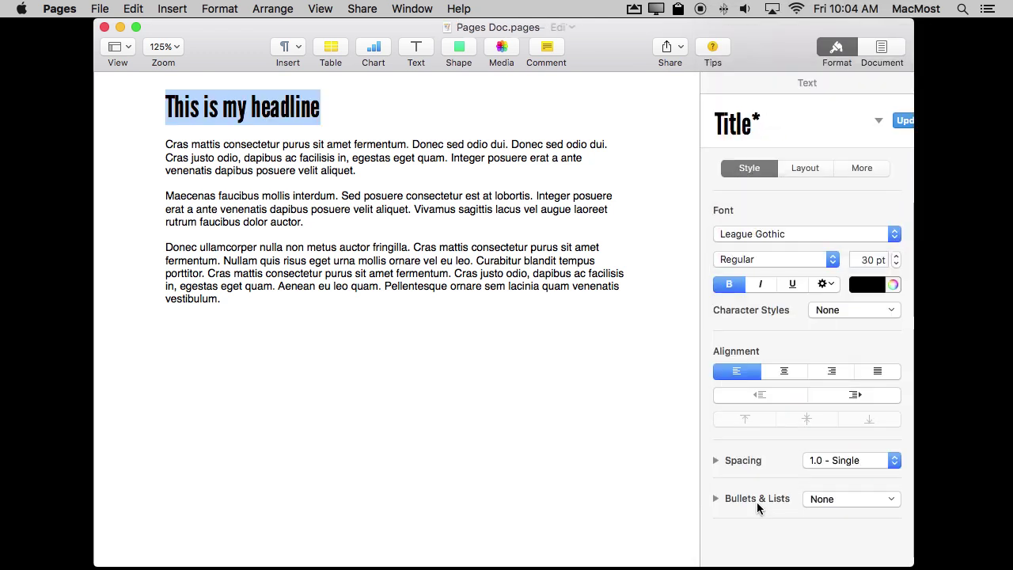
Switch the headline to the Railway font at 30 pt, then deselect to view it.
click(773, 234)
scroll(775, 400, down, 10)
scroll(774, 395, down, 15)
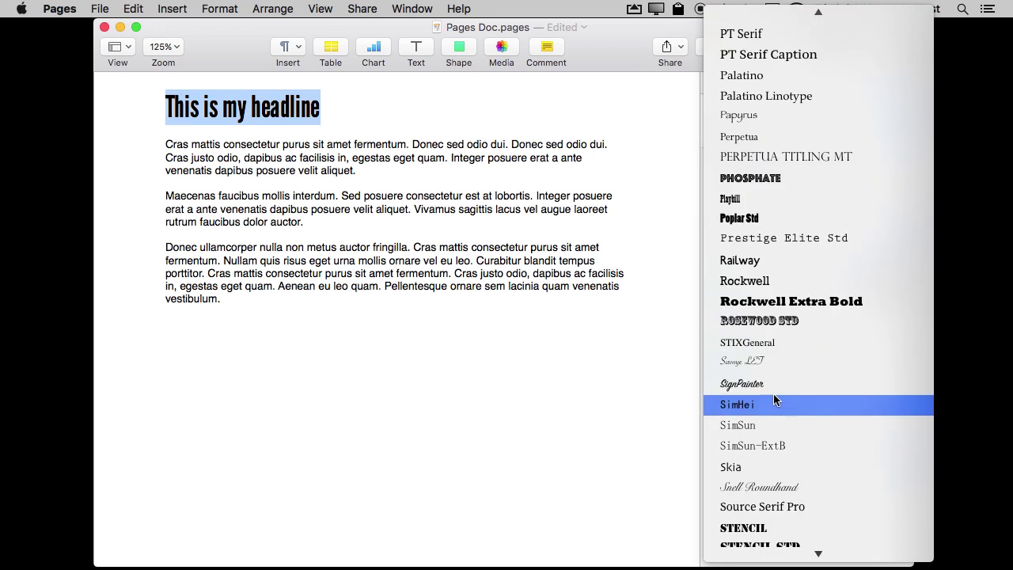
click(746, 260)
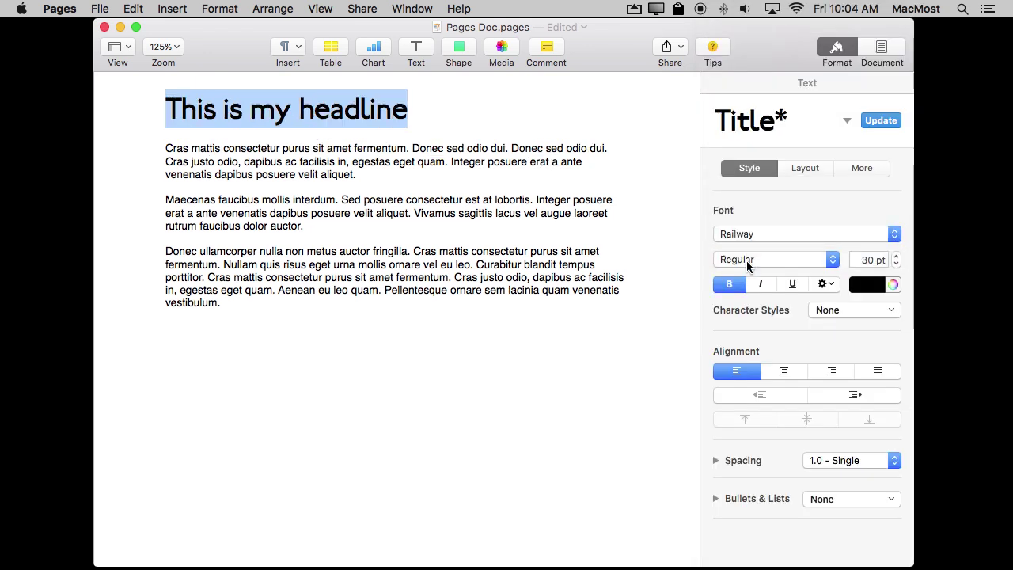
click(323, 146)
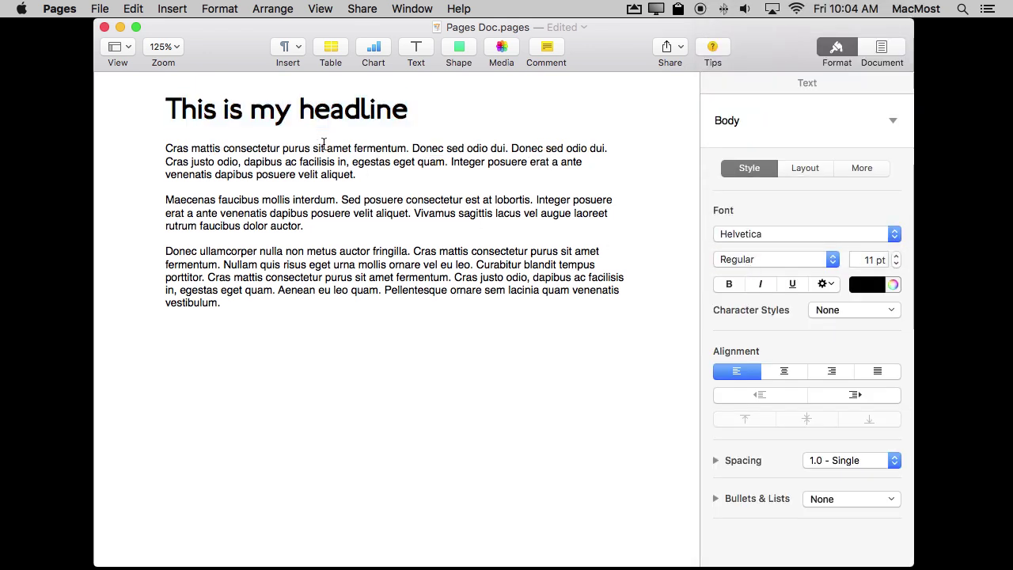